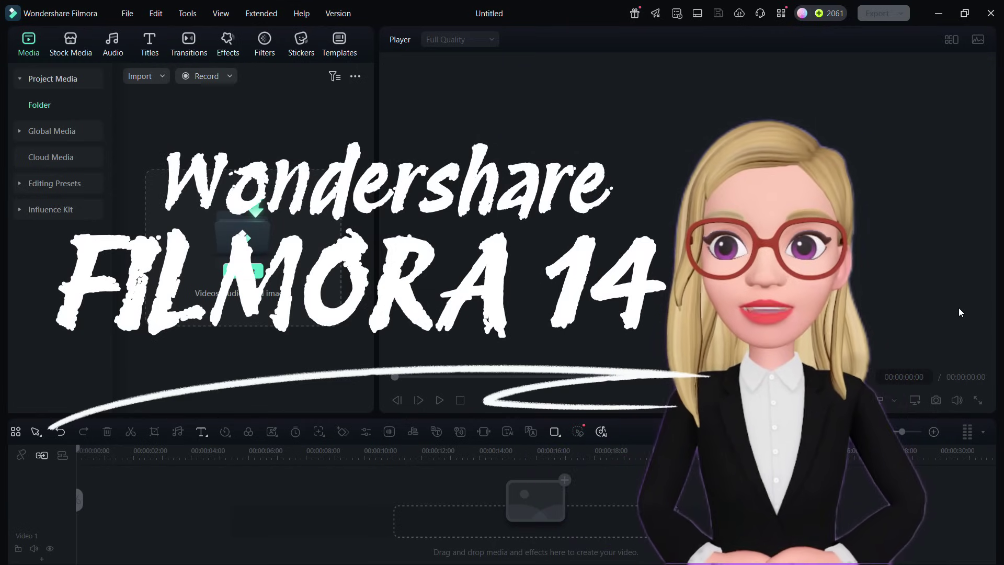
# Search templates for 'photo wall' and put Photo Wall Diffusion on the Video 1 track.
pyautogui.click(347, 54)
pyautogui.click(266, 76)
pyautogui.write('photo wall')
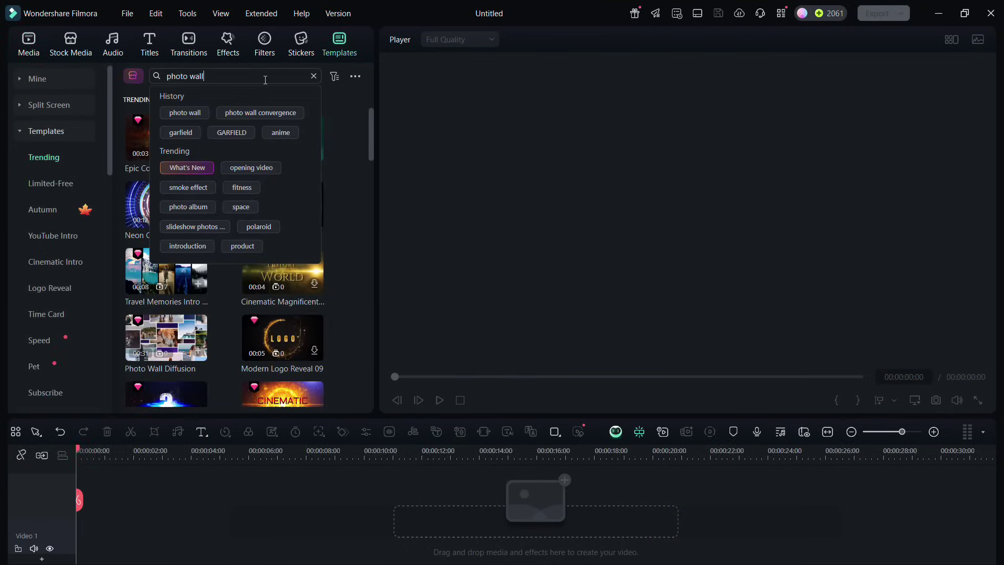
pyautogui.press('Return')
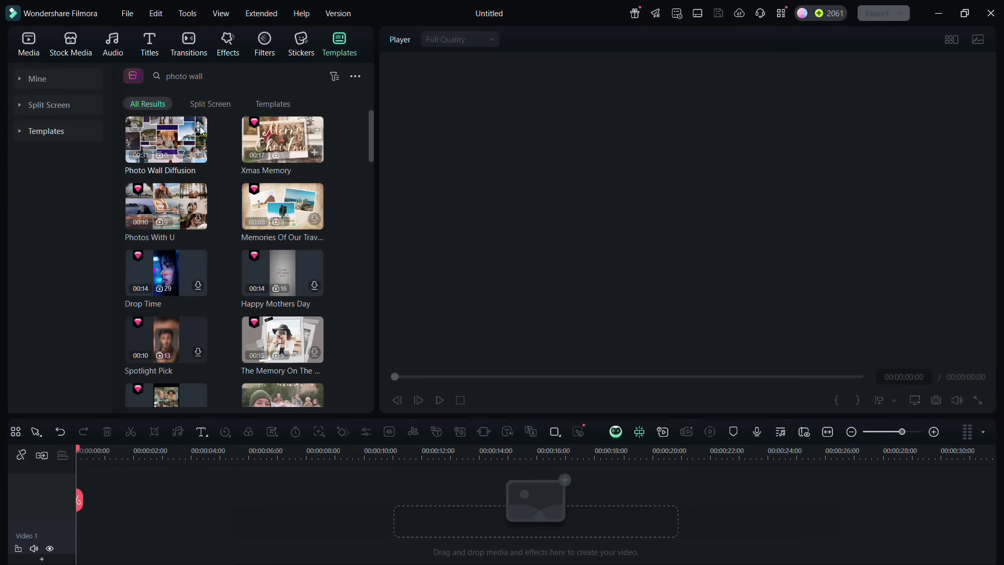
pyautogui.click(159, 141)
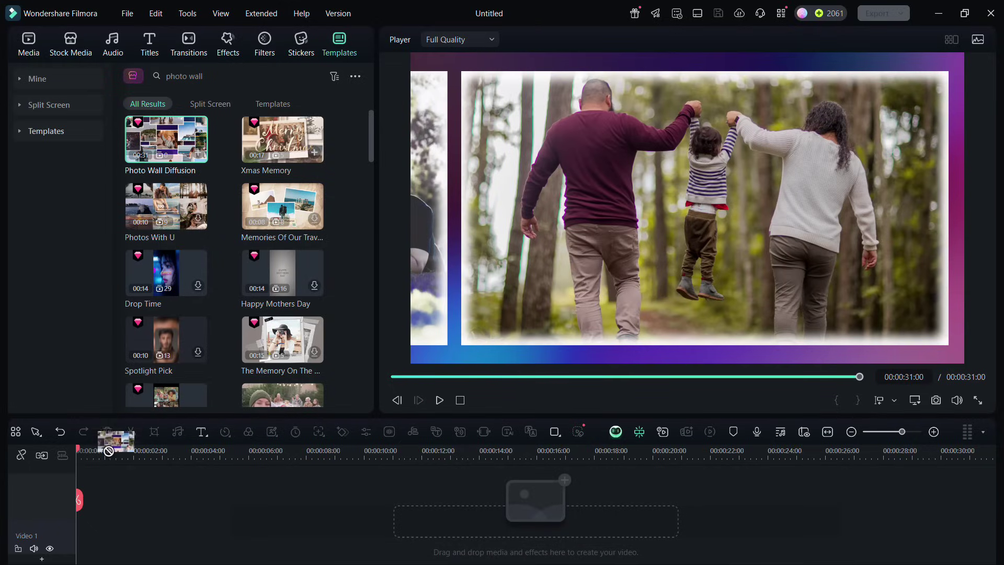
pyautogui.moveTo(108, 451); pyautogui.dragTo(71, 534)
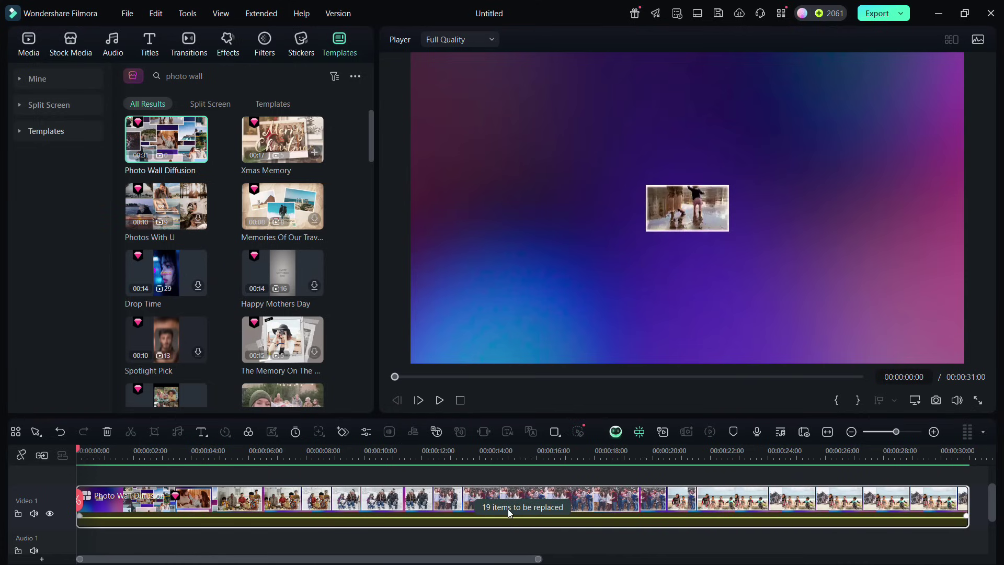
# Replace the template's first photo slot with the plane photo.
pyautogui.click(533, 507)
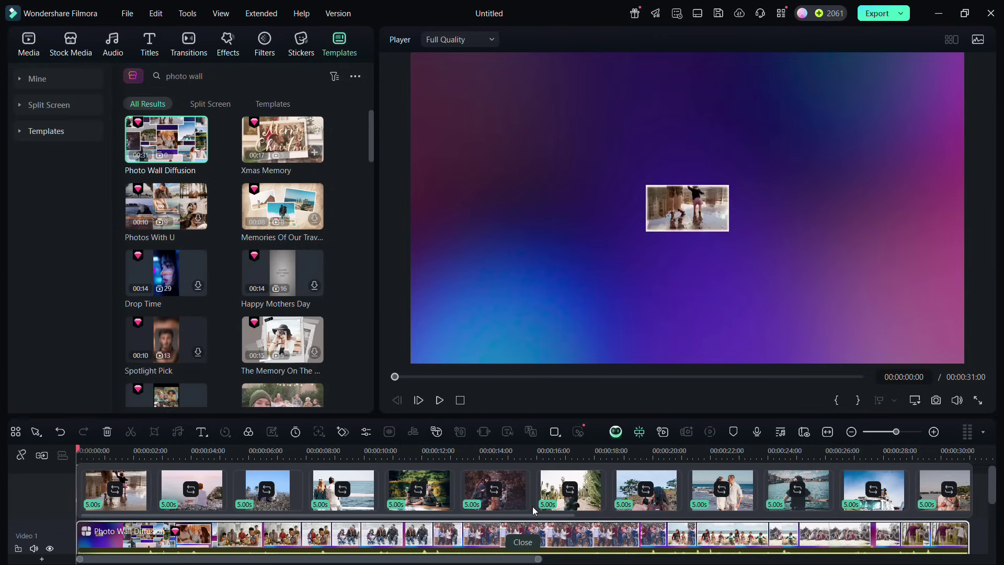
pyautogui.click(116, 490)
pyautogui.scroll(-1, 329, 402)
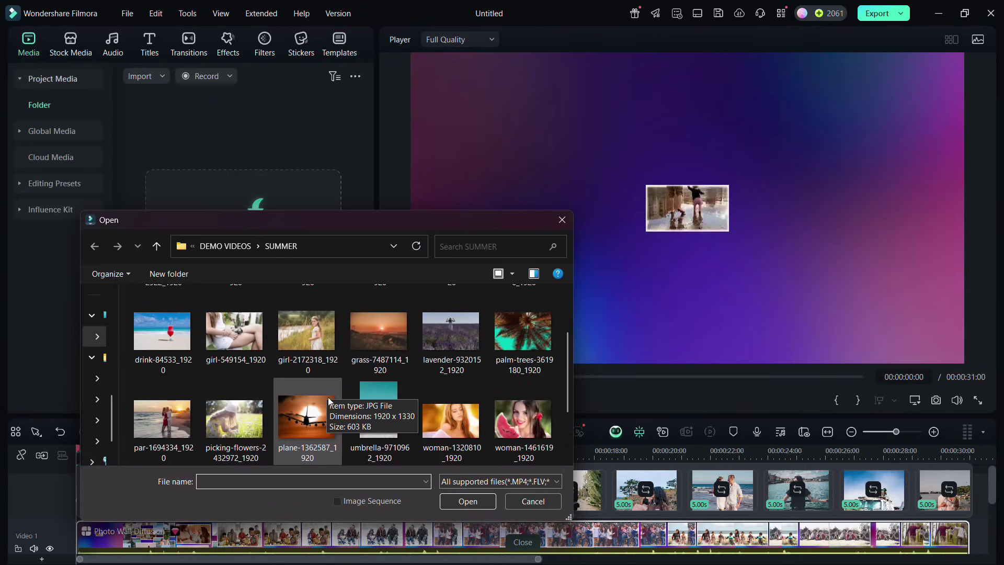
pyautogui.scroll(-1, 328, 403)
pyautogui.click(311, 335)
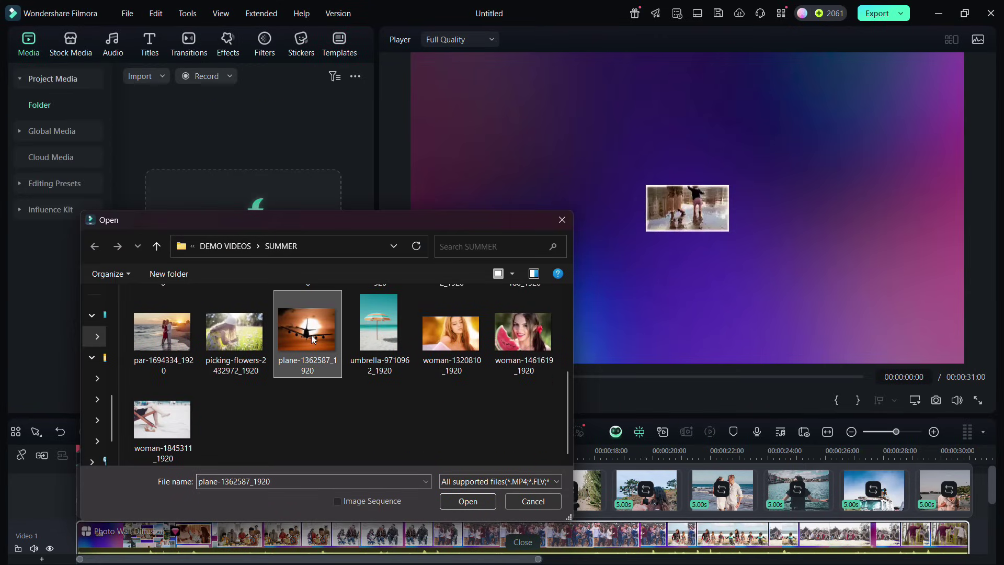
pyautogui.click(475, 501)
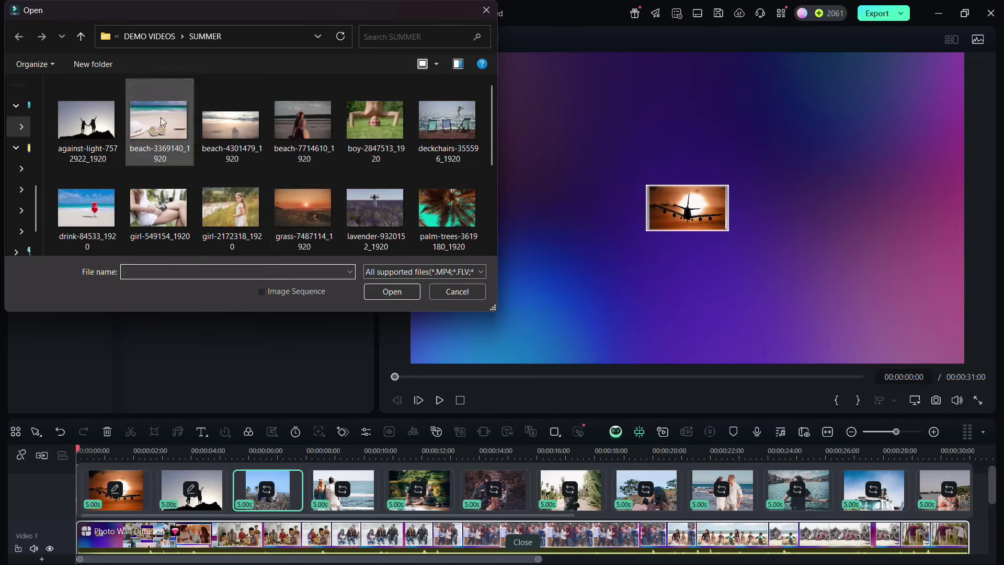
# Fill the remaining slots with the beach shot and other summer photos.
pyautogui.click(312, 134)
pyautogui.click(392, 291)
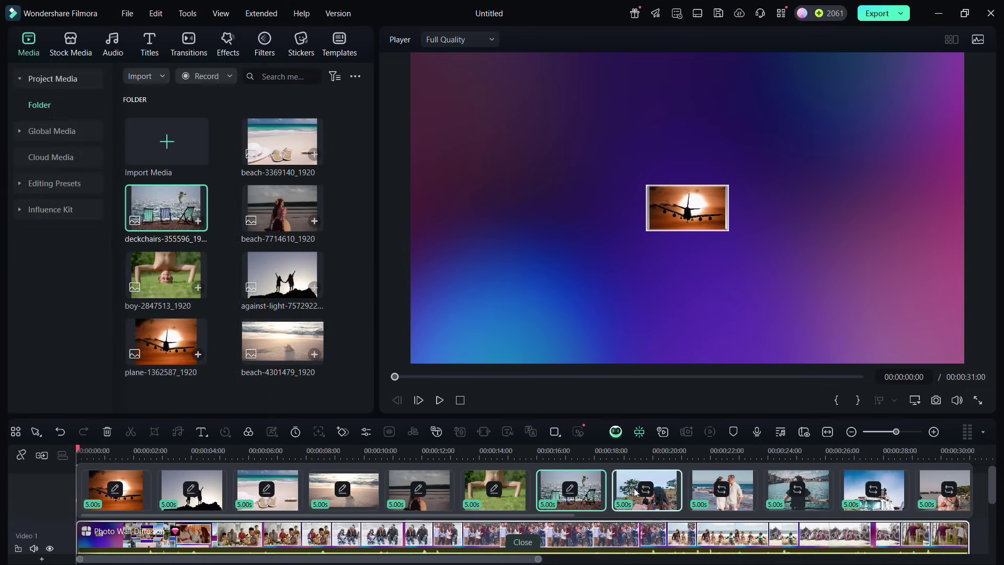
pyautogui.click(166, 146)
pyautogui.click(232, 209)
pyautogui.click(391, 291)
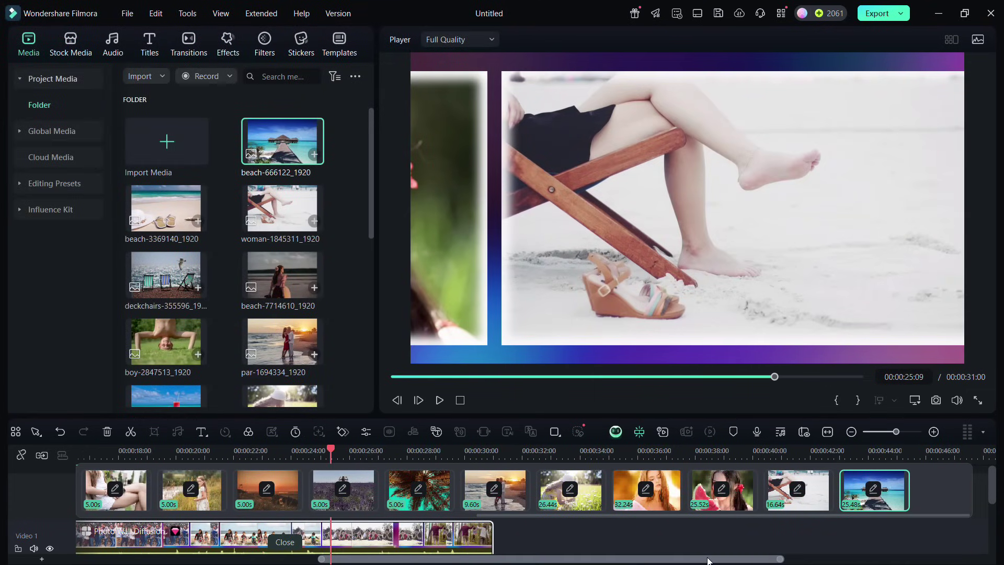
pyautogui.click(353, 542)
# Preview the montage full screen, settling just past 3 seconds on the palm tree photo.
pyautogui.click(171, 405)
pyautogui.moveTo(170, 423); pyautogui.dragTo(36, 442)
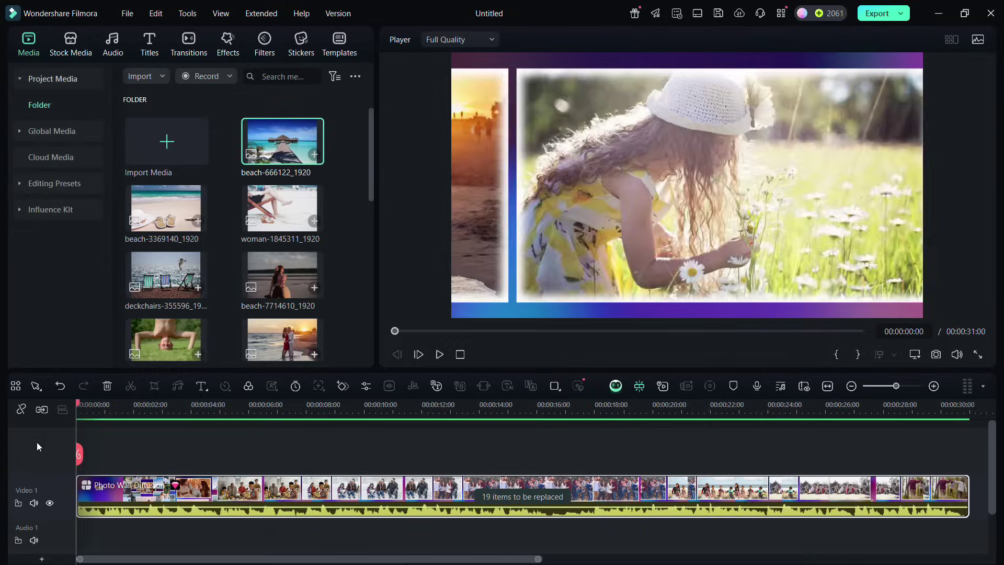
pyautogui.click(978, 355)
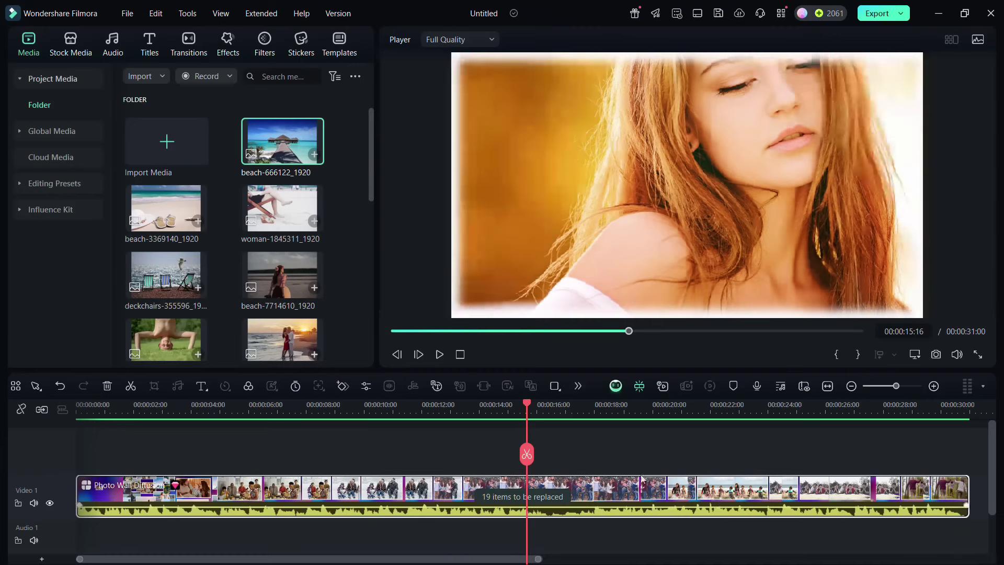
pyautogui.moveTo(153, 418); pyautogui.dragTo(205, 426)
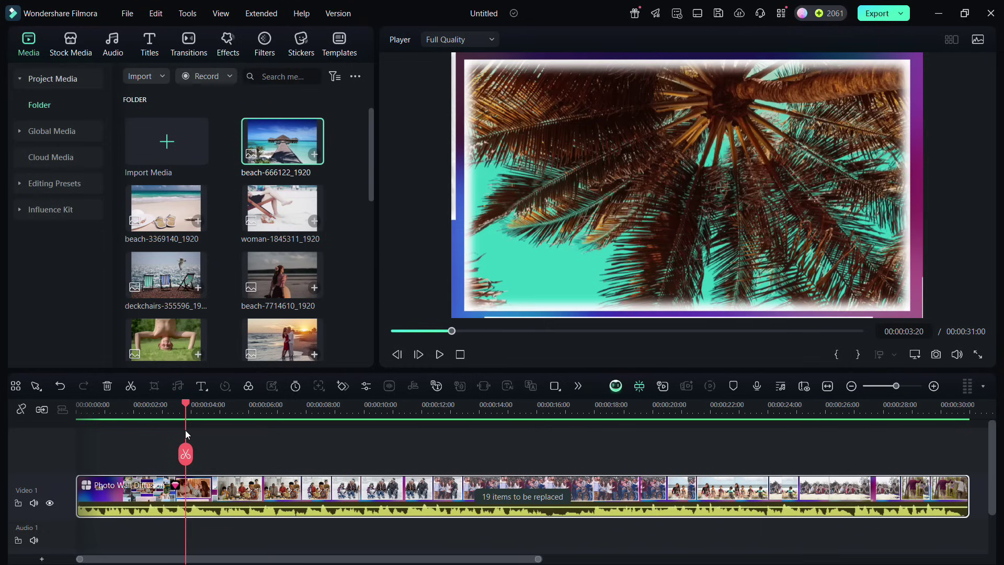
pyautogui.moveTo(204, 426); pyautogui.dragTo(179, 430)
# Search title templates for 'voyage' and preview Travel Vlog and Summer French Title 04.
pyautogui.click(152, 40)
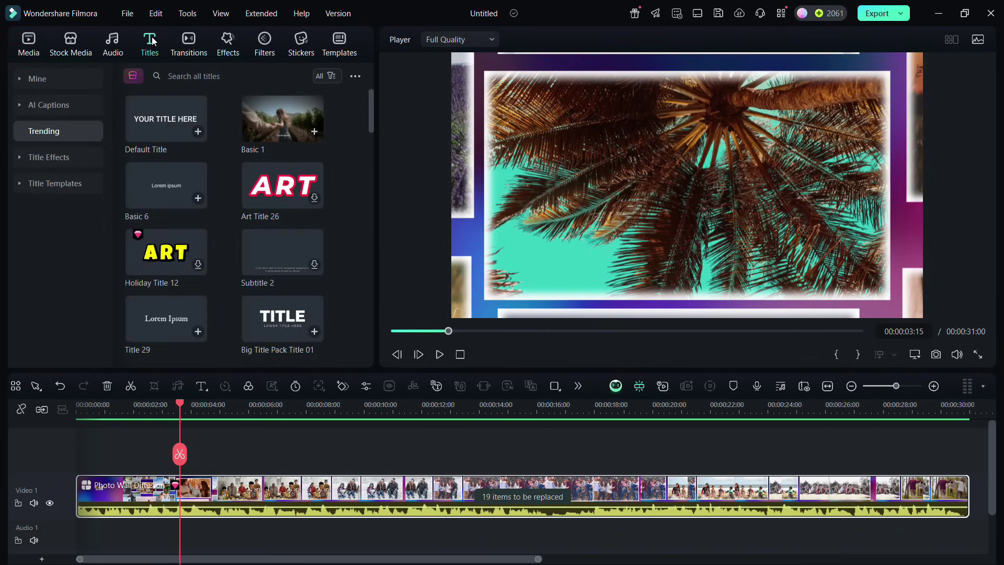
pyautogui.click(212, 75)
pyautogui.write('vo')
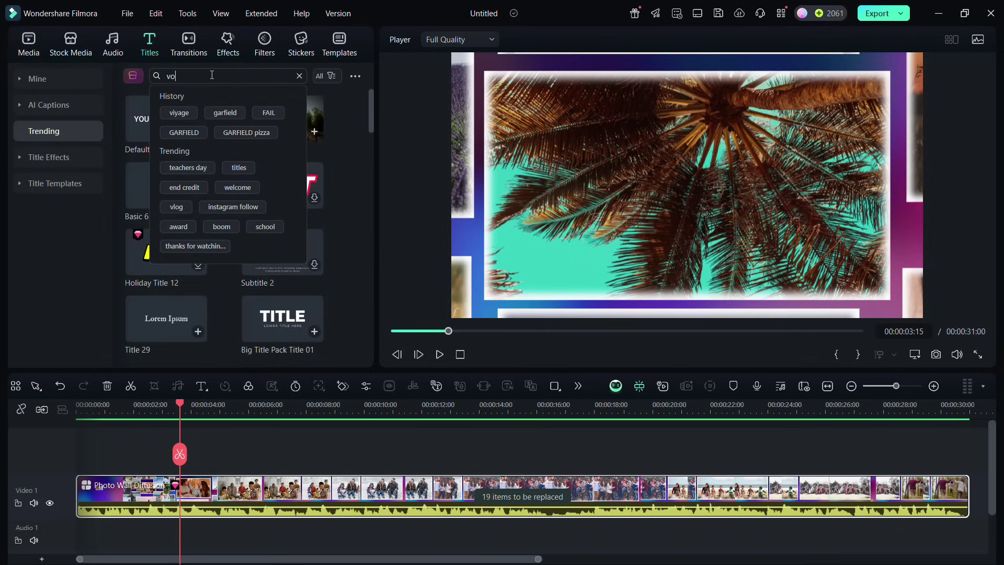
pyautogui.write('yage')
pyautogui.press('Return')
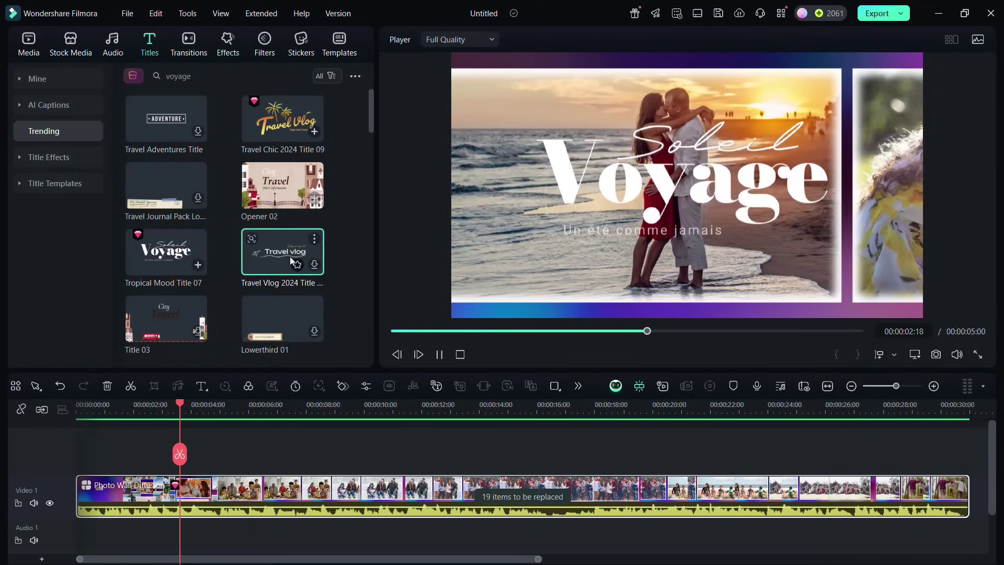
pyautogui.click(285, 252)
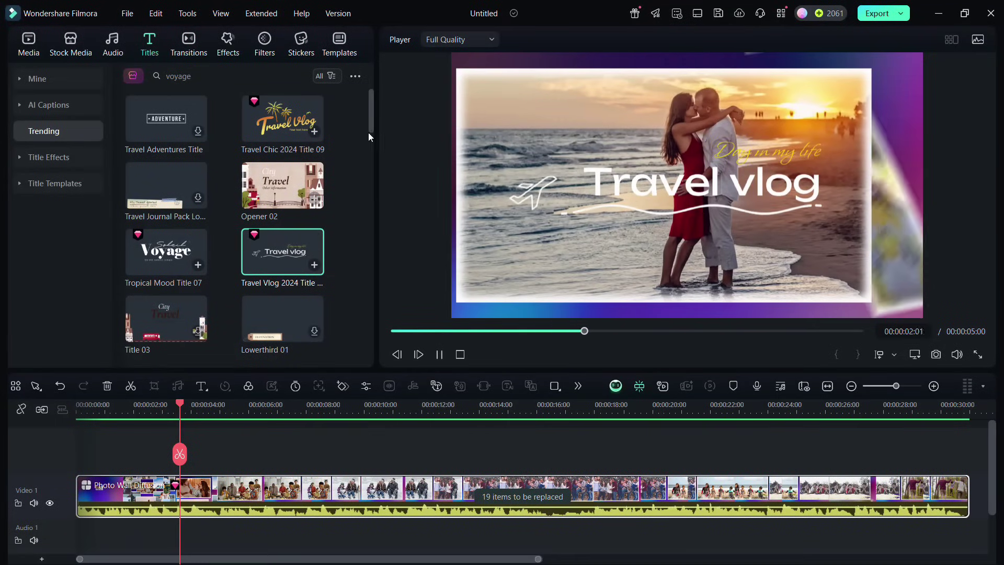
pyautogui.moveTo(368, 133); pyautogui.dragTo(374, 235)
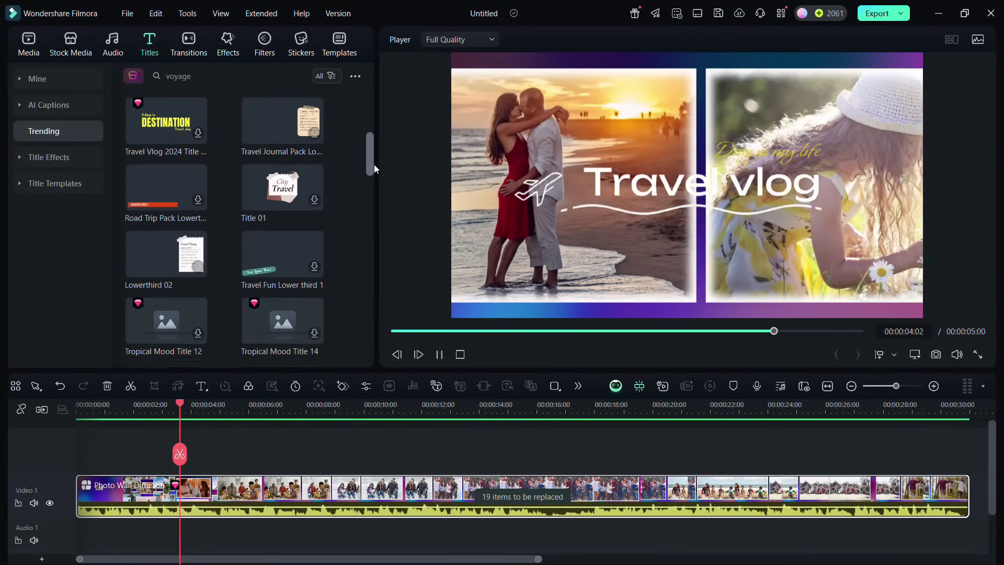
pyautogui.click(167, 144)
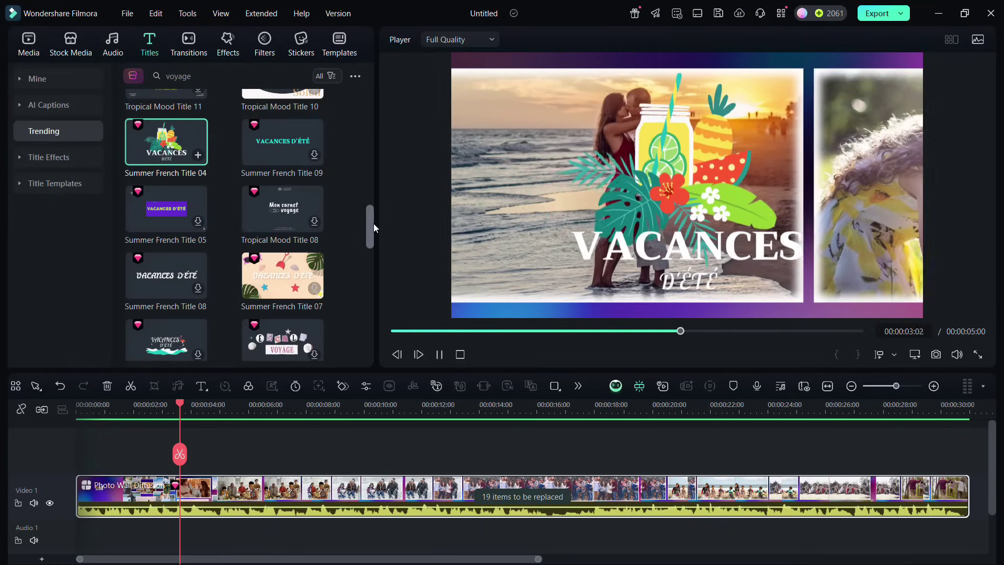
pyautogui.moveTo(373, 224)
pyautogui.mouseDown()
pyautogui.moveTo(377, 261)
pyautogui.moveTo(272, 131)
pyautogui.mouseUp()
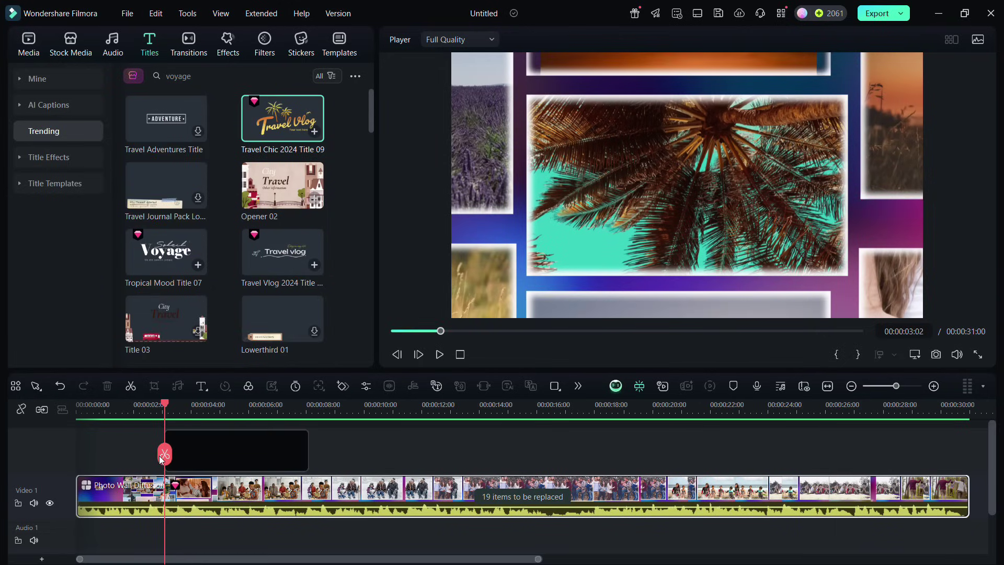
# Place the Travel Vlog title on a new track near the start and open its second text layer.
pyautogui.moveTo(160, 457); pyautogui.dragTo(160, 456)
pyautogui.moveTo(186, 417); pyautogui.dragTo(218, 420)
pyautogui.doubleClick(236, 485)
pyautogui.click(101, 96)
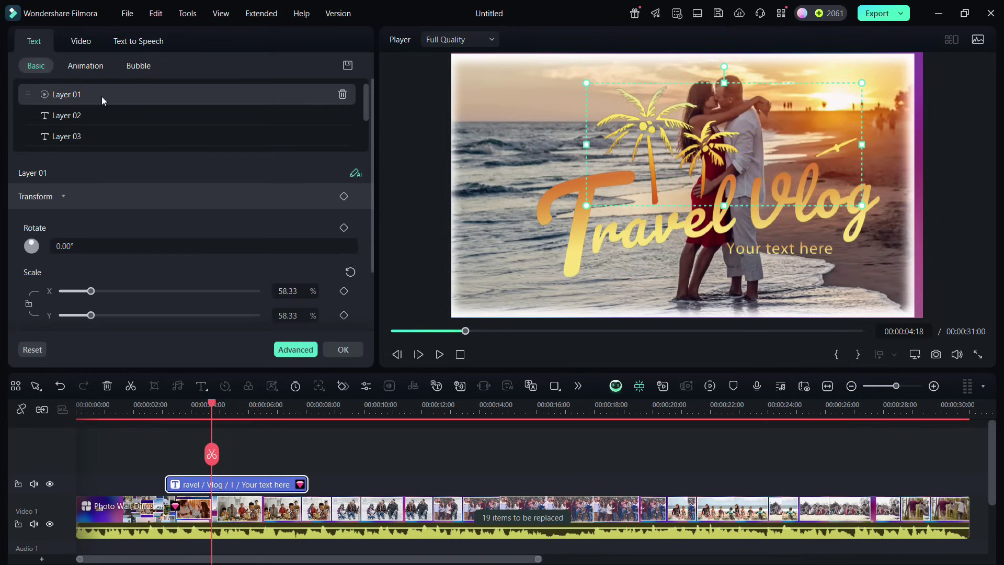
# Change Layer 02's text to "My Summer '25" and trim the title to end at 6 seconds.
pyautogui.click(77, 115)
pyautogui.tripleClick(105, 201)
pyautogui.write("My Summer '25")
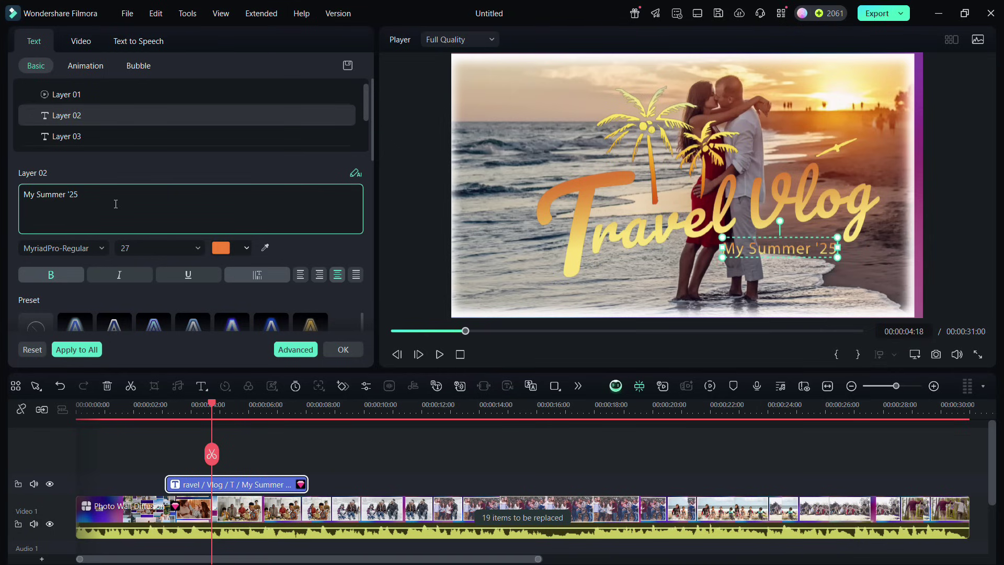
pyautogui.click(250, 408)
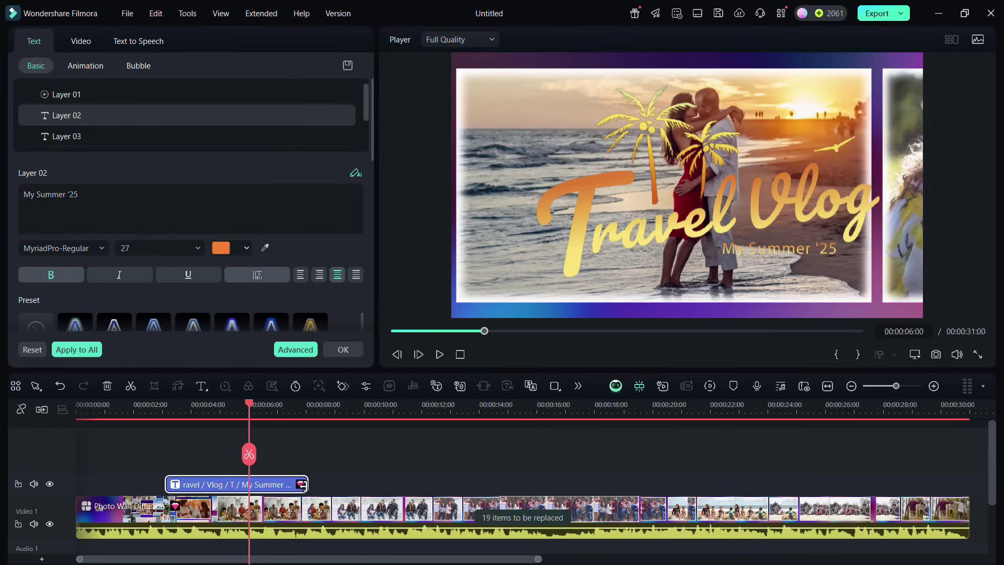
pyautogui.moveTo(260, 487); pyautogui.dragTo(245, 488)
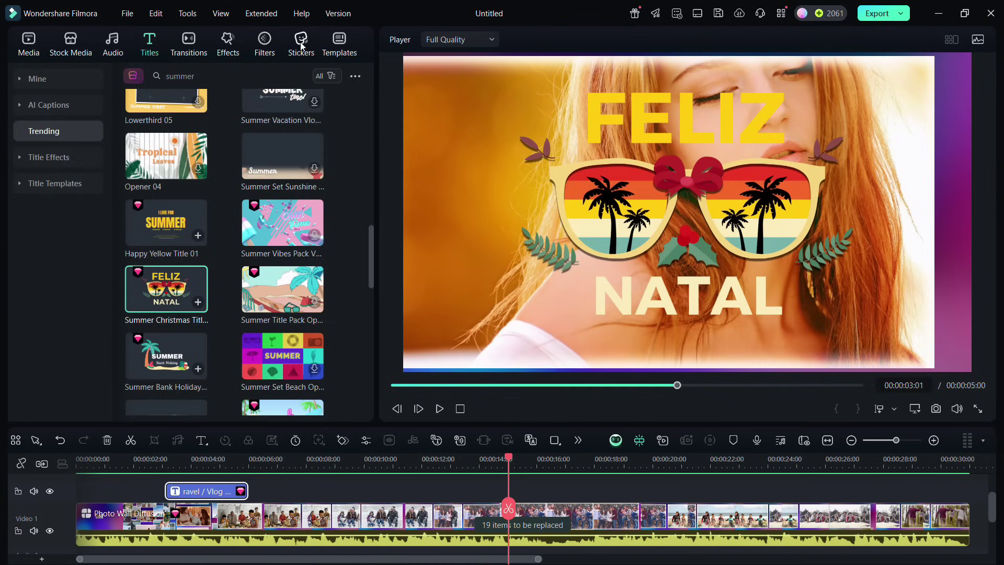
pyautogui.click(301, 46)
pyautogui.click(209, 76)
pyautogui.write('summer')
pyautogui.press('Return')
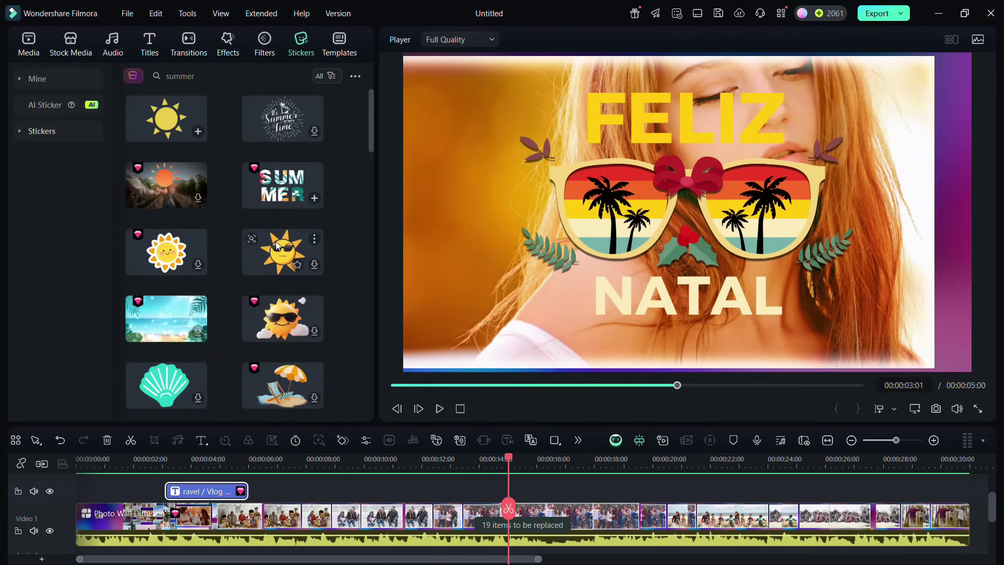
pyautogui.click(281, 315)
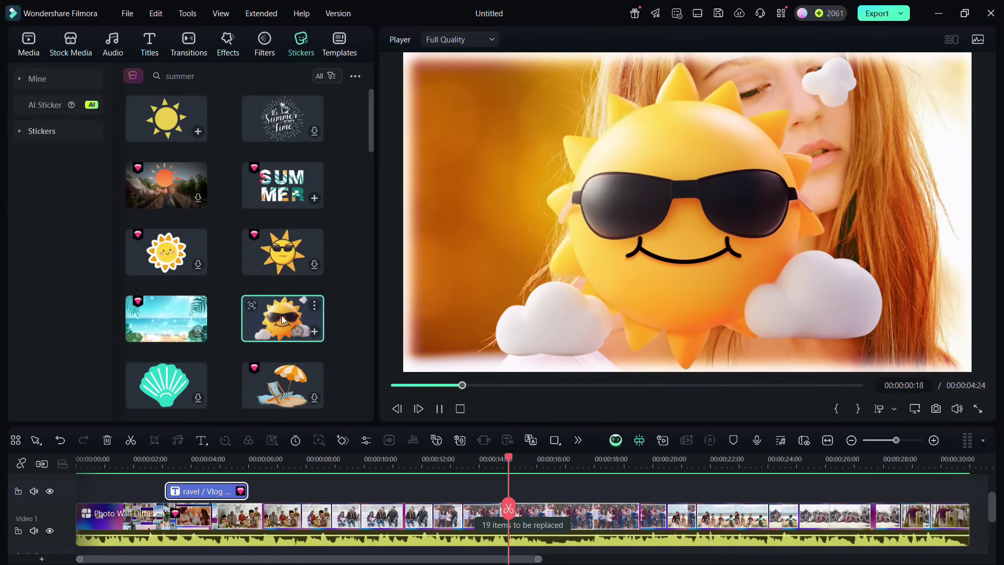
pyautogui.click(170, 108)
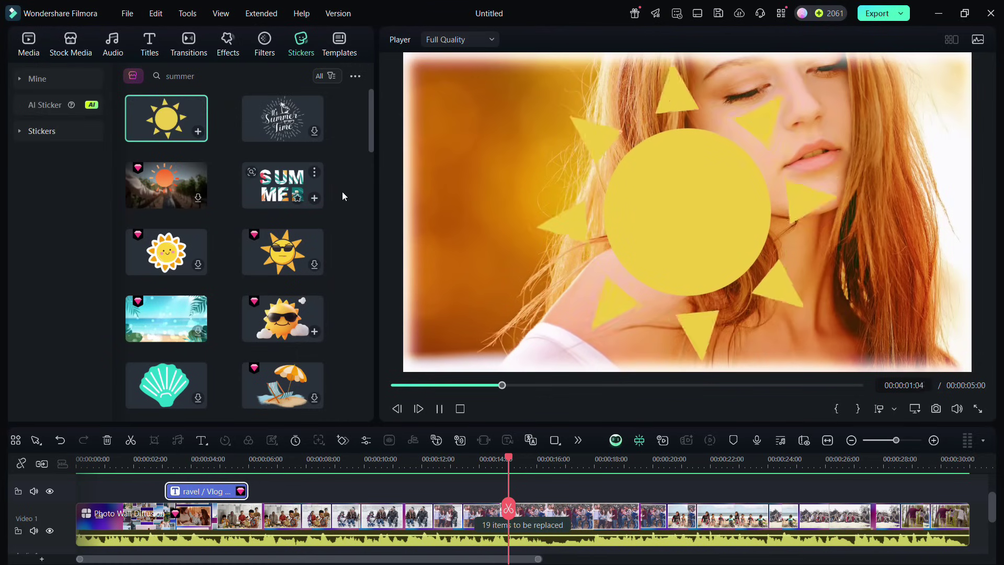
pyautogui.moveTo(369, 123); pyautogui.dragTo(375, 206)
# Scale the Hello Summer title near 14 seconds to 56.41% and move it lower left (X -540, Y -337).
pyautogui.click(149, 39)
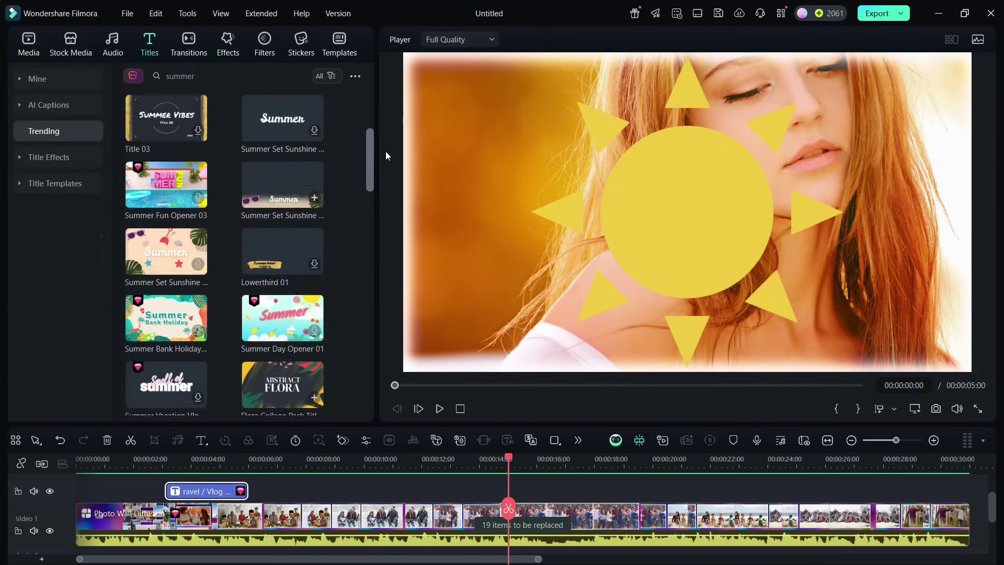
pyautogui.scroll(3, 235, 196)
pyautogui.moveTo(283, 118); pyautogui.dragTo(503, 515)
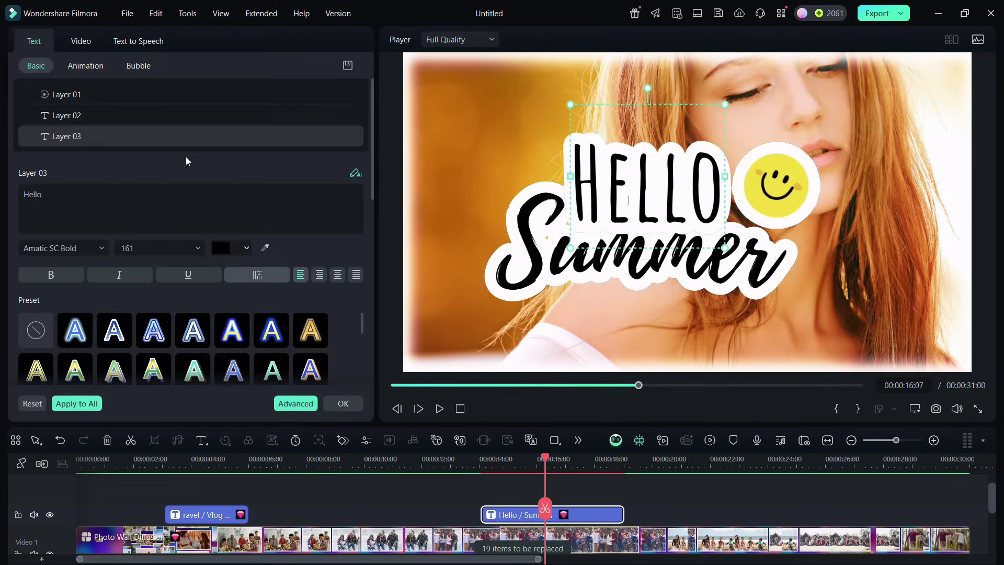
pyautogui.click(81, 41)
pyautogui.moveTo(112, 140); pyautogui.dragTo(86, 140)
pyautogui.click(275, 210)
pyautogui.write('-328')
pyautogui.press('Return')
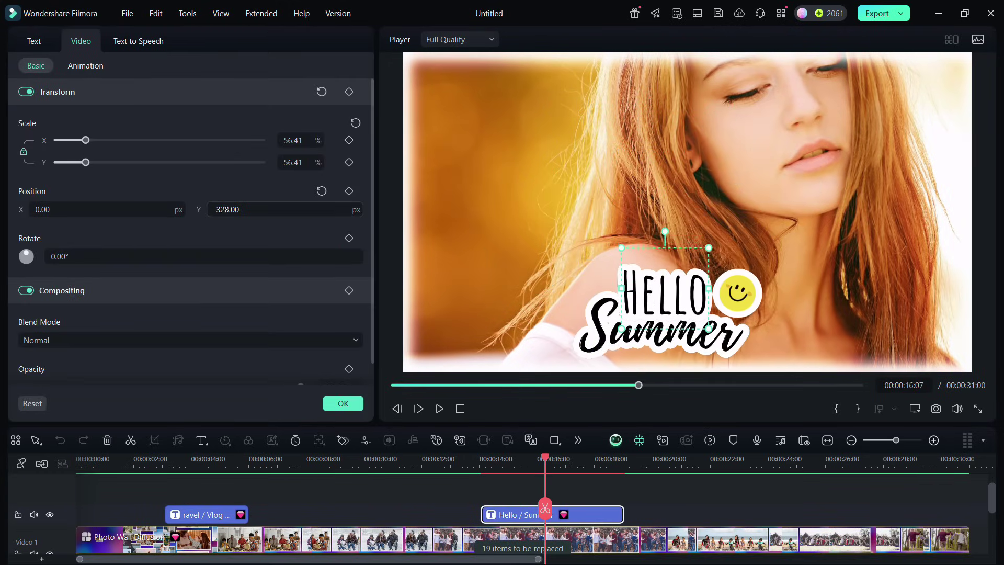
pyautogui.moveTo(663, 307); pyautogui.dragTo(503, 312)
pyautogui.click(600, 512)
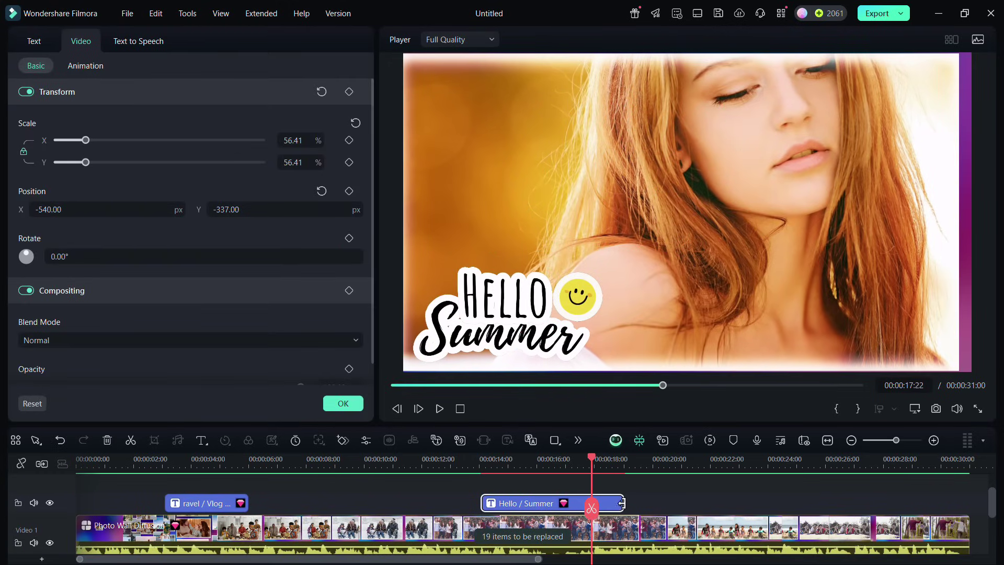
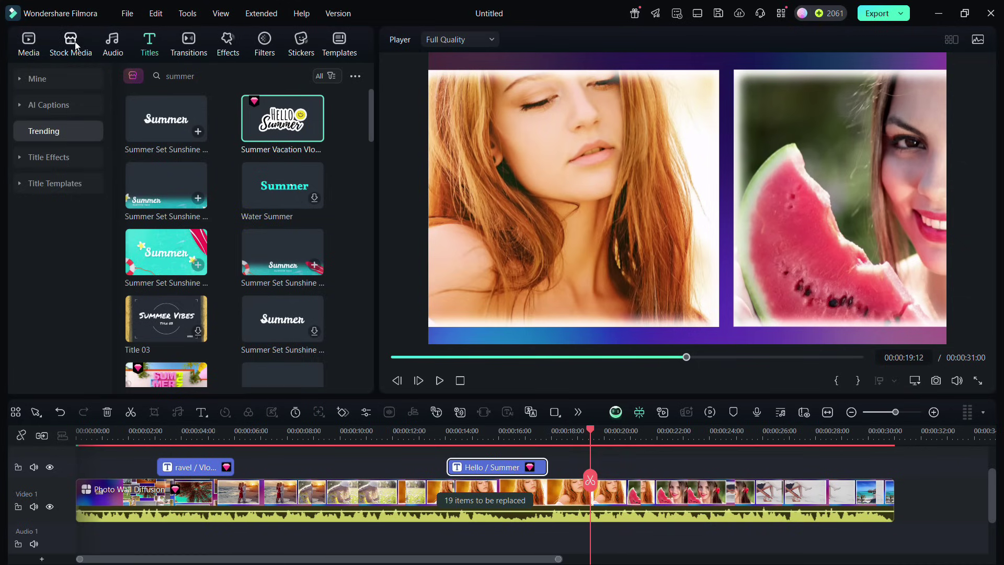
# Search Stock Media for 'fireworks' and preview one of the fireworks clips.
pyautogui.click(71, 44)
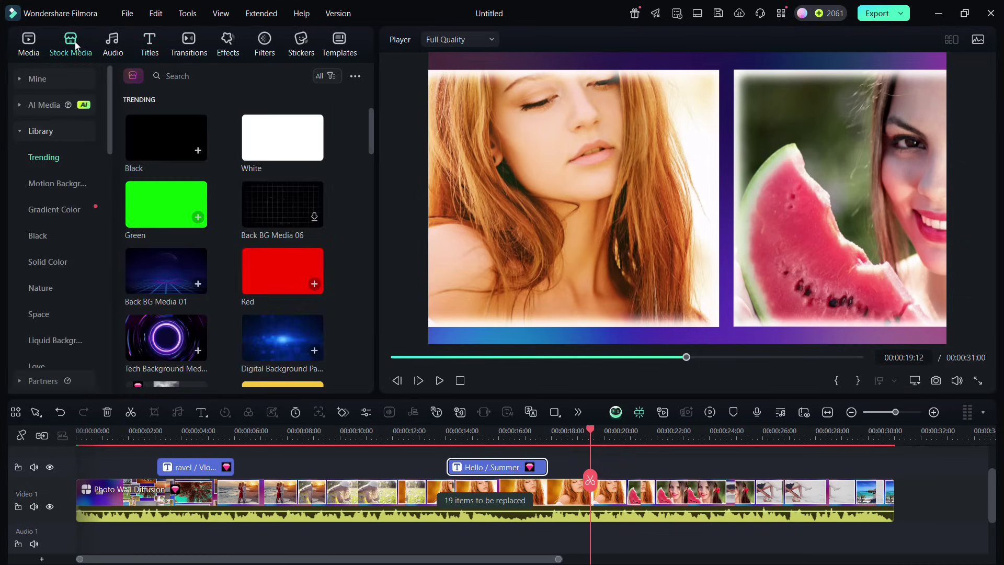
pyautogui.click(197, 76)
pyautogui.write('firewo')
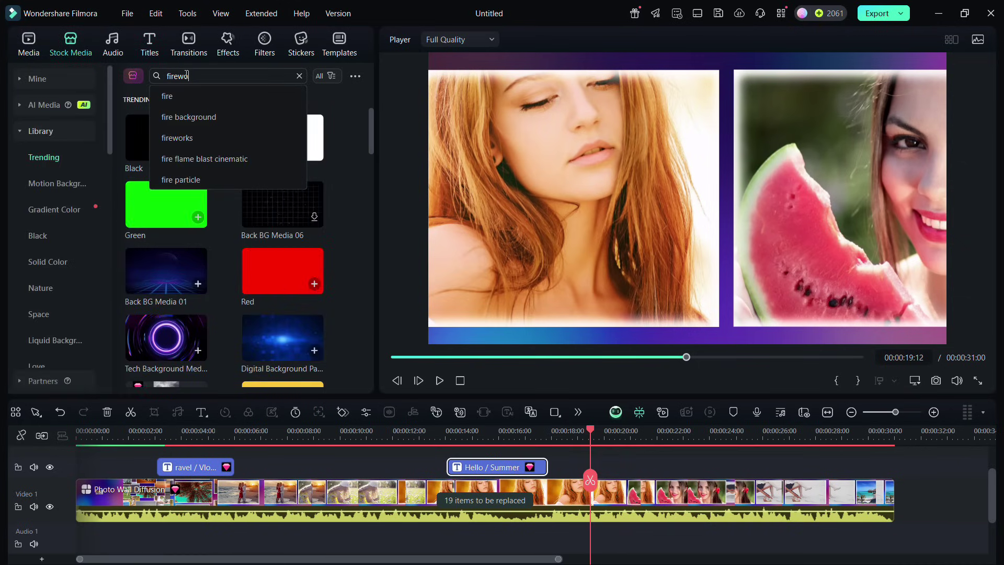
pyautogui.write('rks')
pyautogui.press('Return')
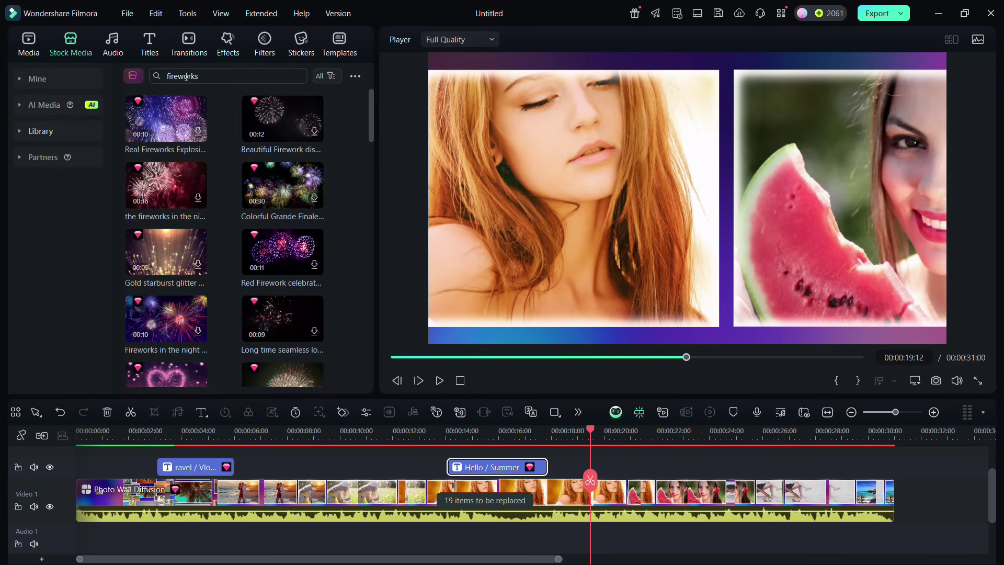
pyautogui.doubleClick(163, 178)
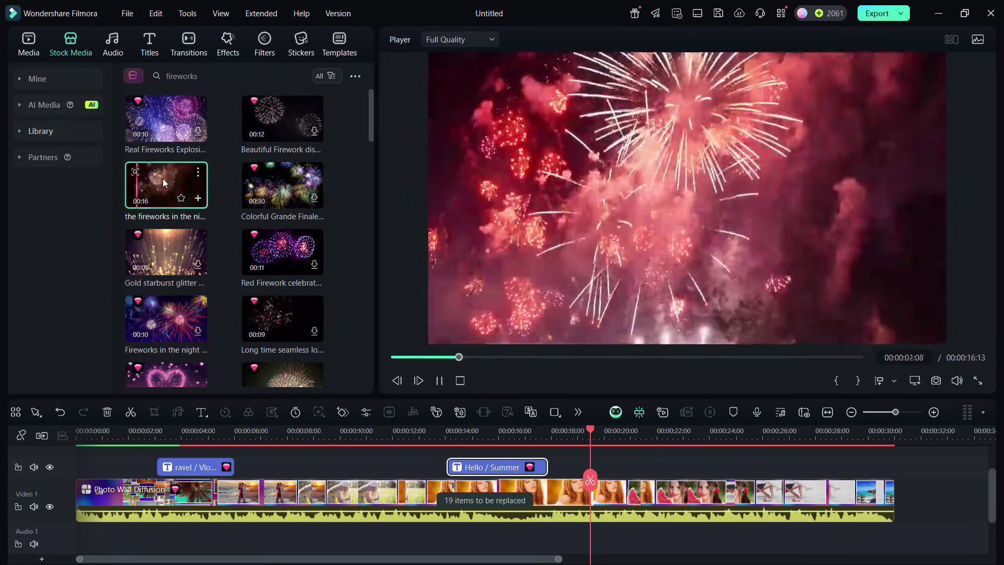
# Place 'Fireworks in the night' at the timeline start, trimmed to about 3 seconds.
pyautogui.click(164, 317)
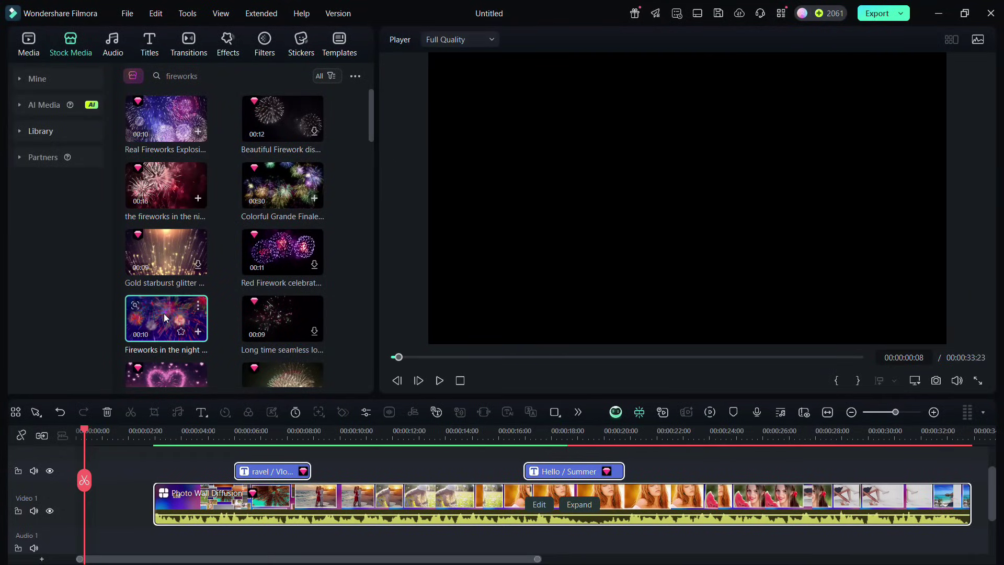
pyautogui.moveTo(164, 316)
pyautogui.mouseDown()
pyautogui.moveTo(178, 316)
pyautogui.moveTo(61, 461)
pyautogui.mouseUp()
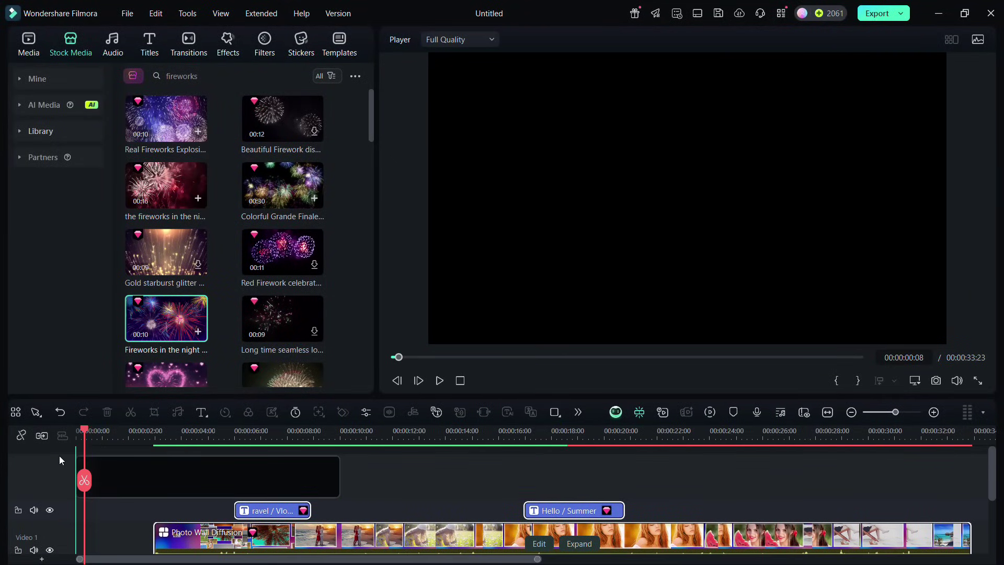
pyautogui.moveTo(339, 475); pyautogui.dragTo(153, 483)
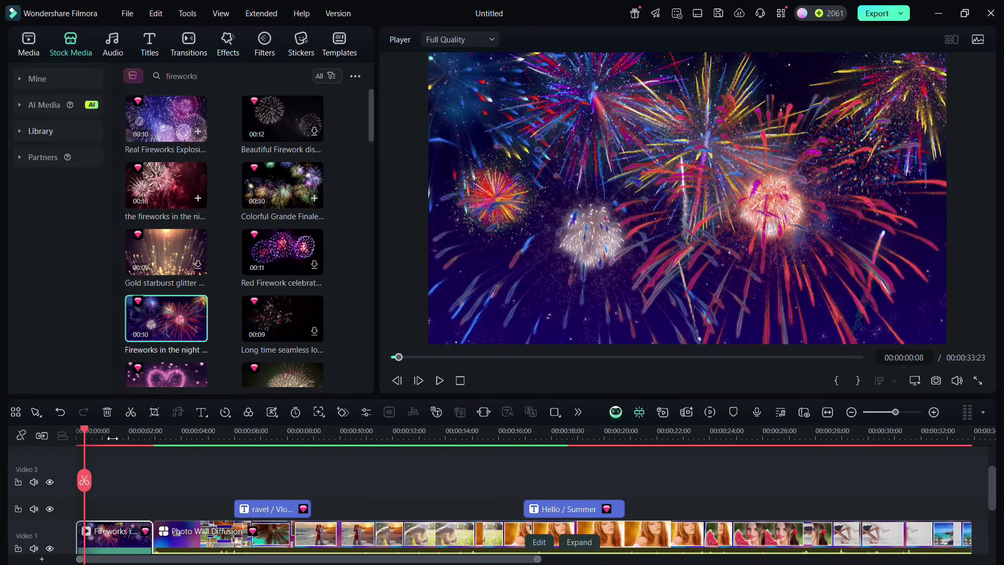
pyautogui.moveTo(85, 432); pyautogui.dragTo(68, 428)
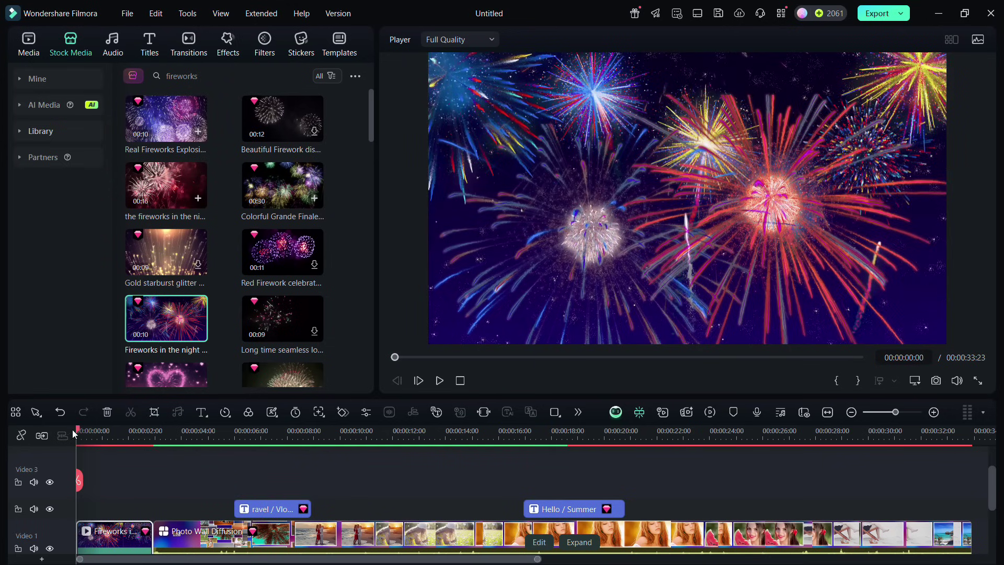
# Search Titles for 'travel' and trim the SPRING TRAVEL title to end with the fireworks intro.
pyautogui.click(149, 42)
pyautogui.click(204, 75)
pyautogui.write('travel')
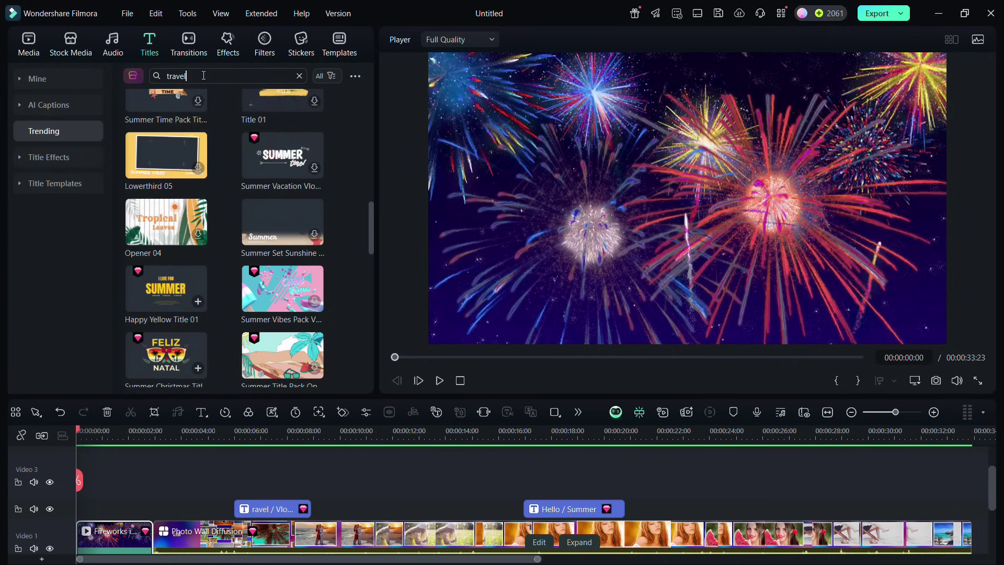
pyautogui.press('Return')
pyautogui.scroll(-1, 175, 307)
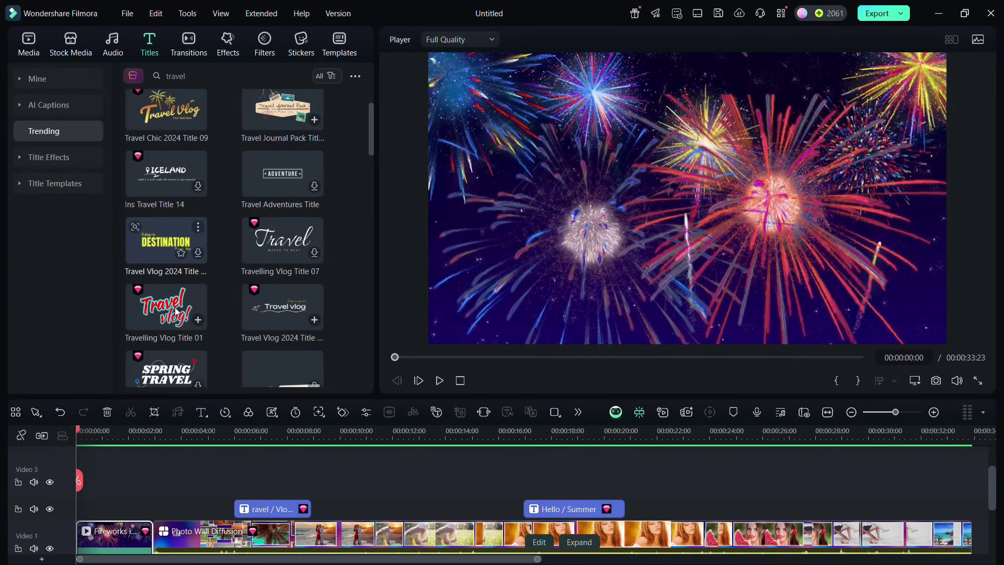
pyautogui.scroll(-1, 170, 244)
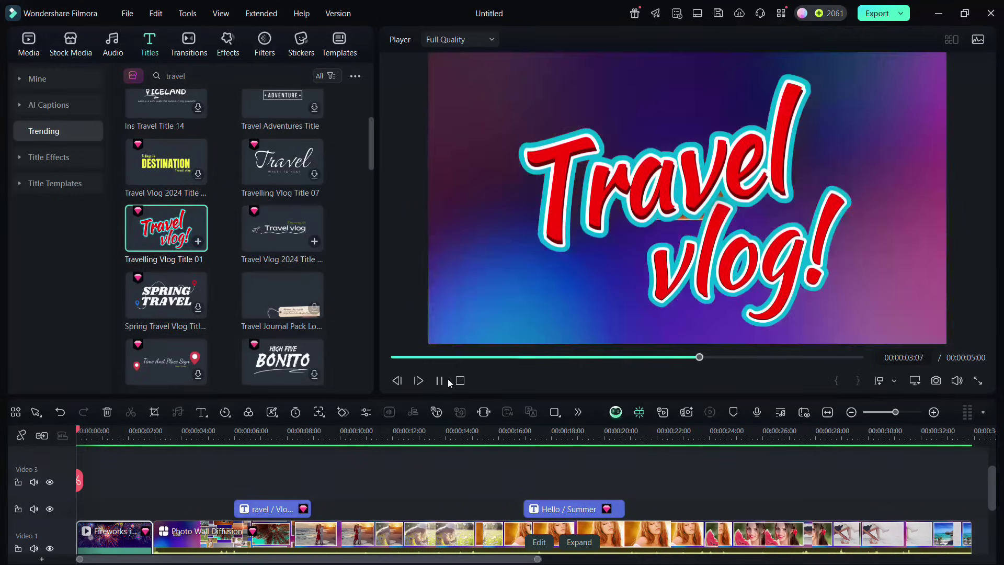
pyautogui.scroll(-1, 169, 259)
pyautogui.moveTo(166, 275); pyautogui.dragTo(82, 512)
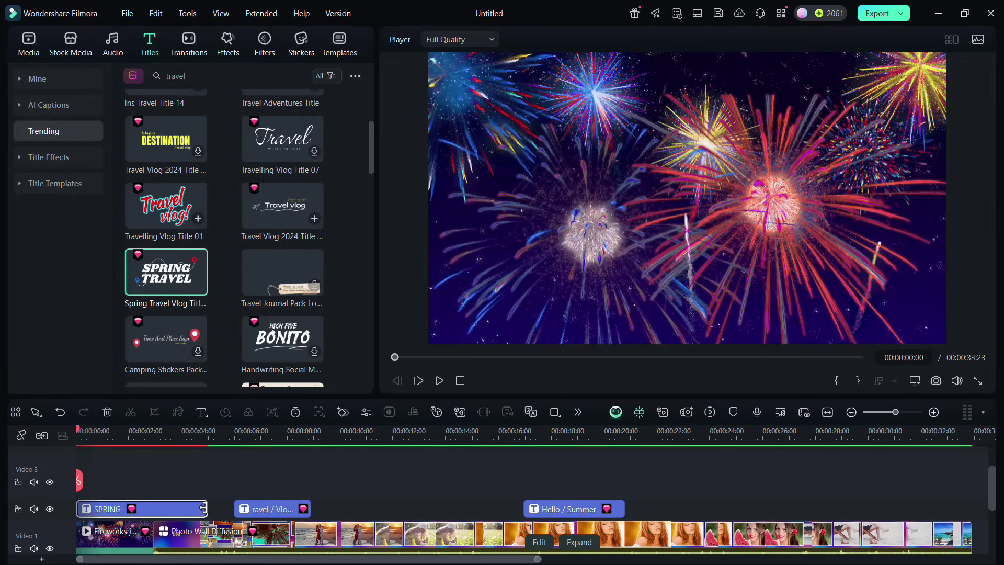
pyautogui.moveTo(203, 509); pyautogui.dragTo(221, 441)
pyautogui.scroll(-1, 212, 467)
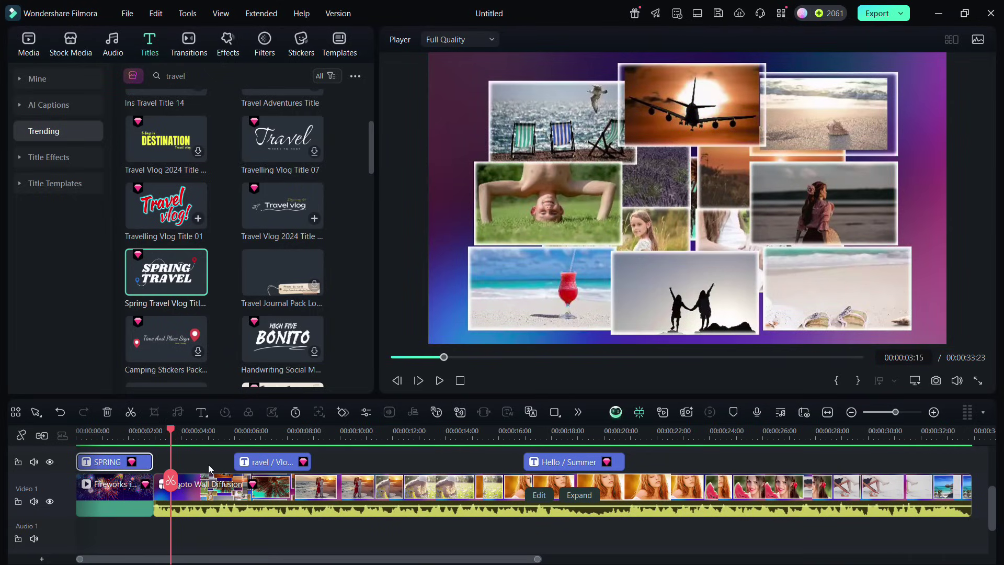
# Search transitions for 'voyage', apply Brazil Travel Vol 02 between intro and montage, and play it.
pyautogui.click(189, 45)
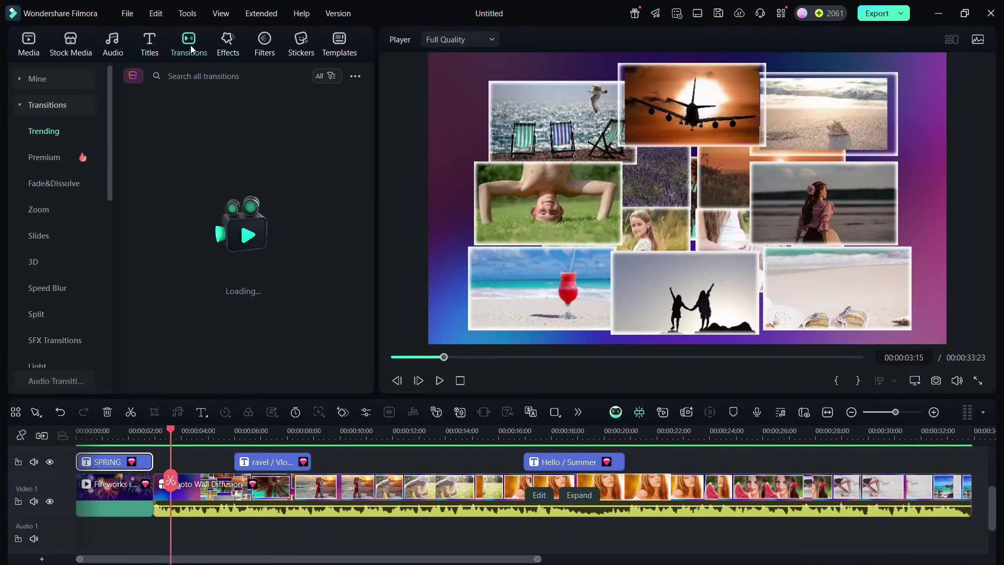
pyautogui.write('voy')
pyautogui.tripleClick(221, 77)
pyautogui.write('voyage')
pyautogui.press('Return')
pyautogui.click(181, 197)
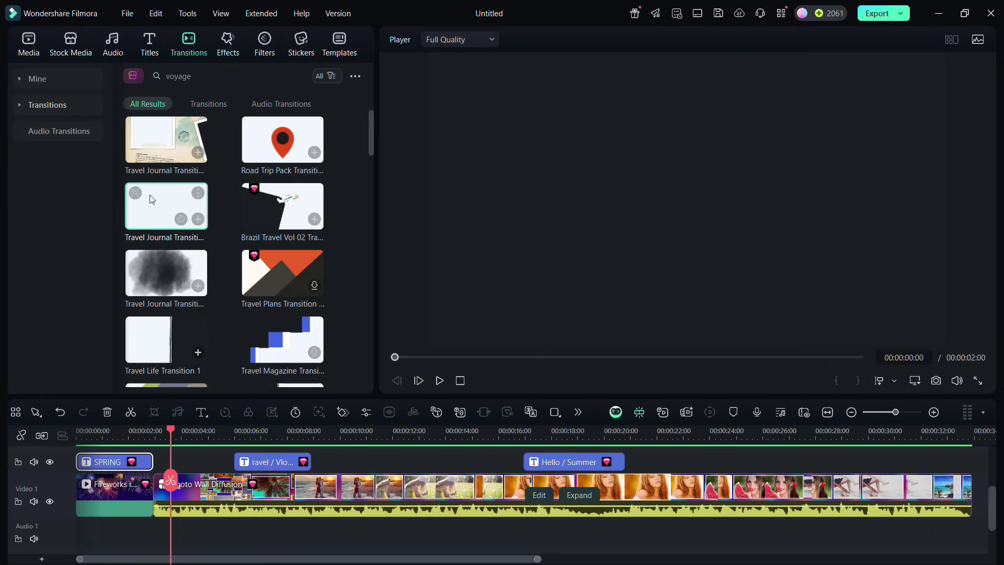
pyautogui.click(188, 149)
pyautogui.scroll(-1, 171, 203)
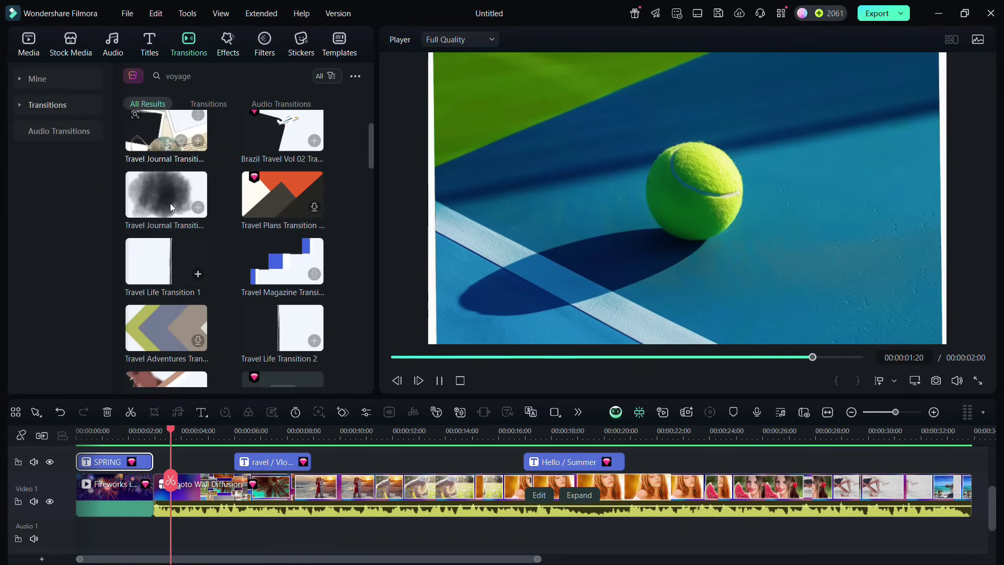
pyautogui.rightClick(274, 149)
pyautogui.moveTo(274, 148); pyautogui.dragTo(251, 272)
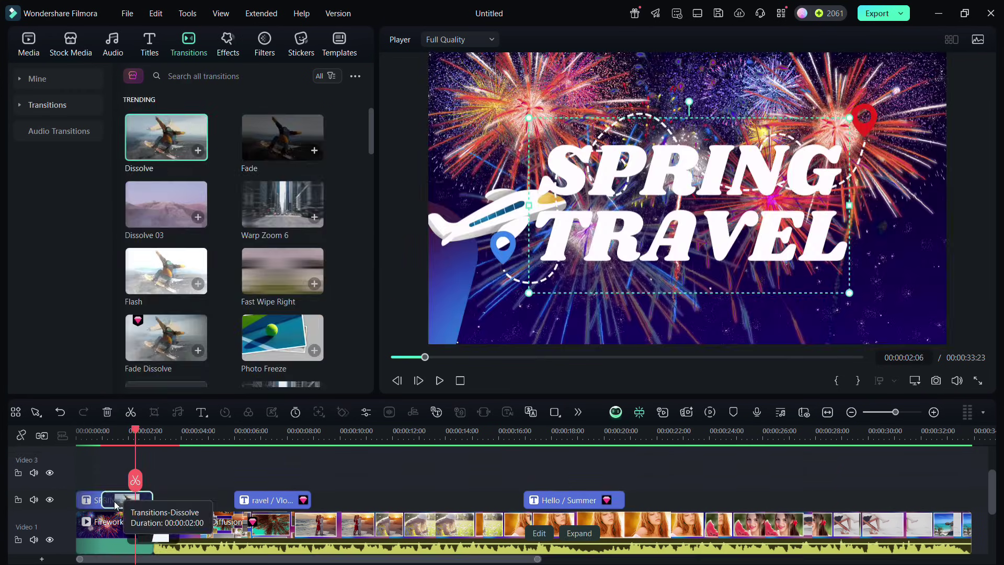
pyautogui.click(439, 381)
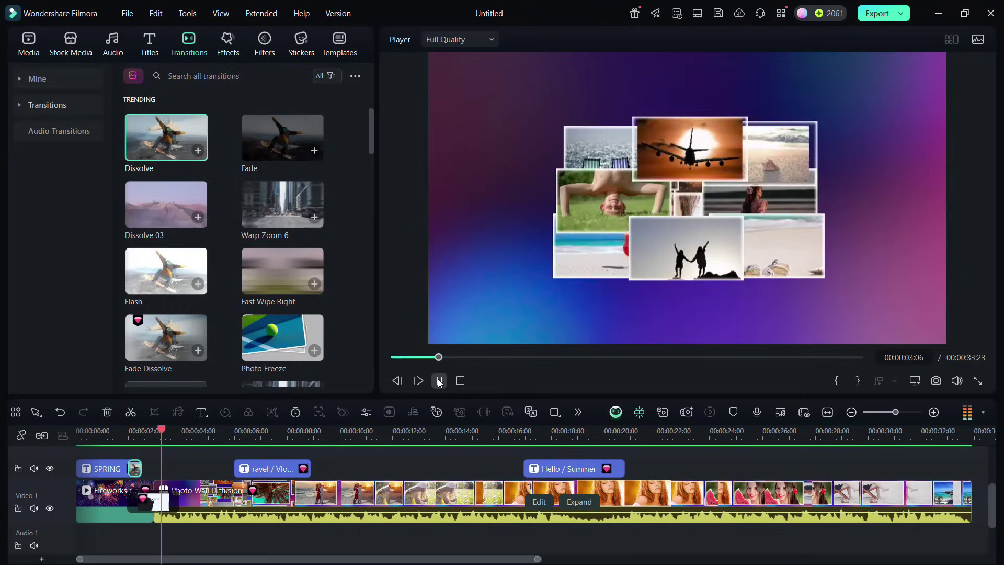
# Search Audio for 'fireworks' and preview the Fireworks Show and rockets celebration sounds.
pyautogui.click(114, 47)
pyautogui.click(195, 76)
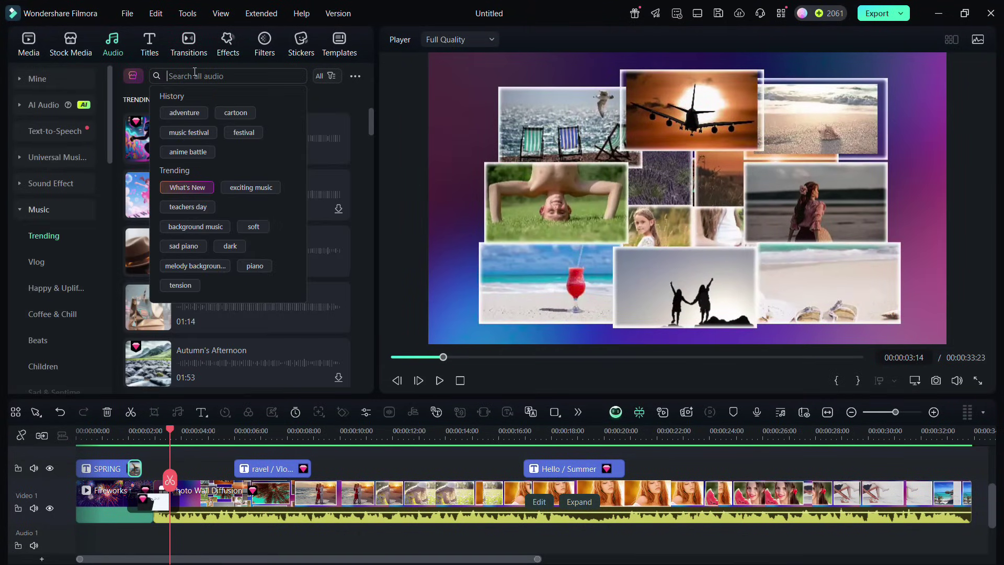
pyautogui.write('firewor')
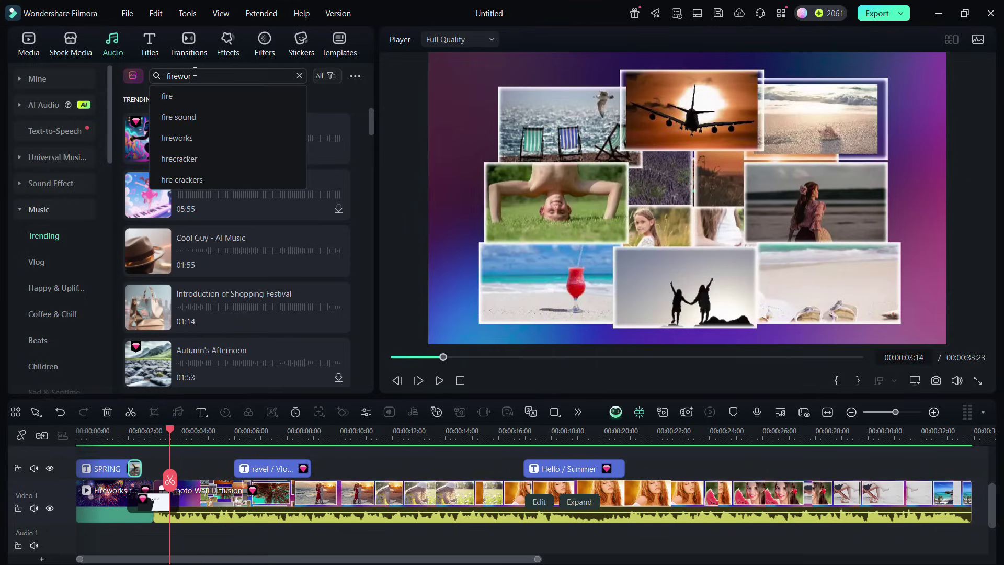
pyautogui.write('ks')
pyautogui.press('Return')
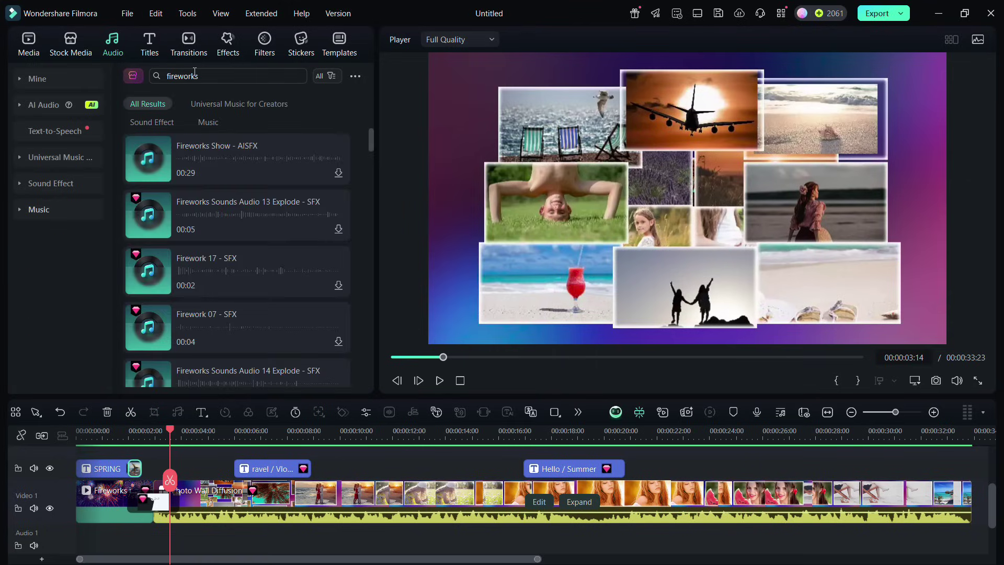
pyautogui.click(148, 159)
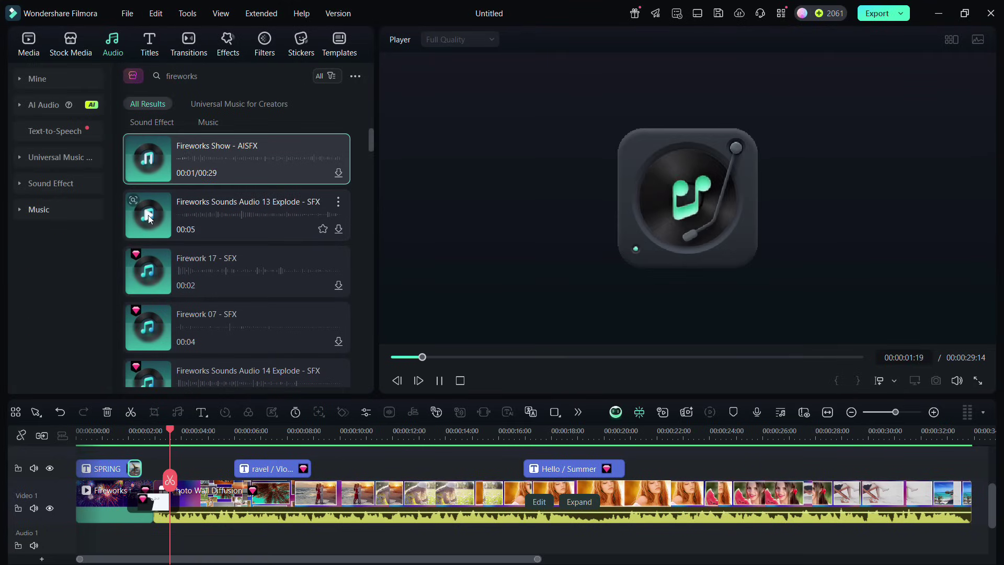
pyautogui.scroll(-3, 149, 219)
pyautogui.click(148, 283)
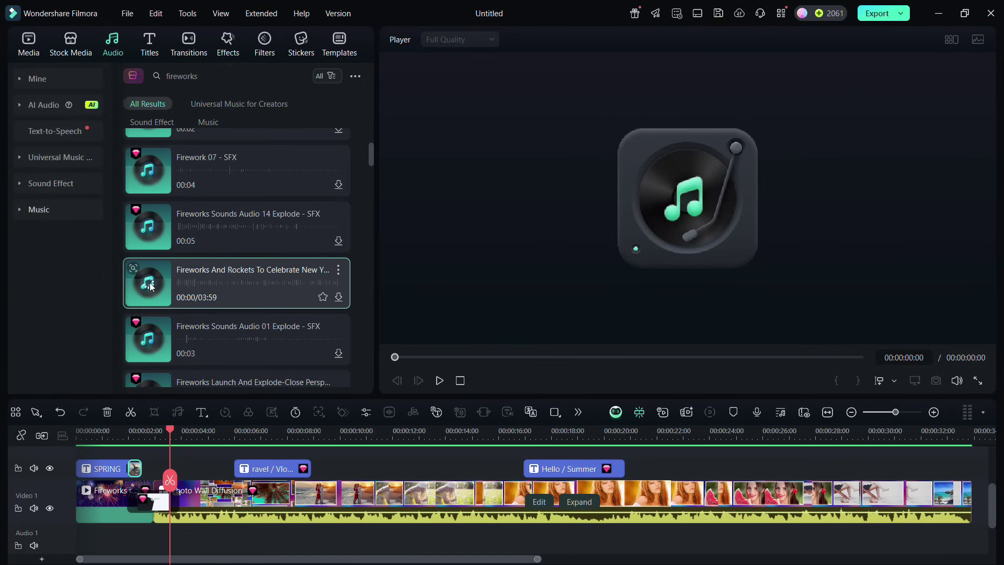
pyautogui.click(439, 381)
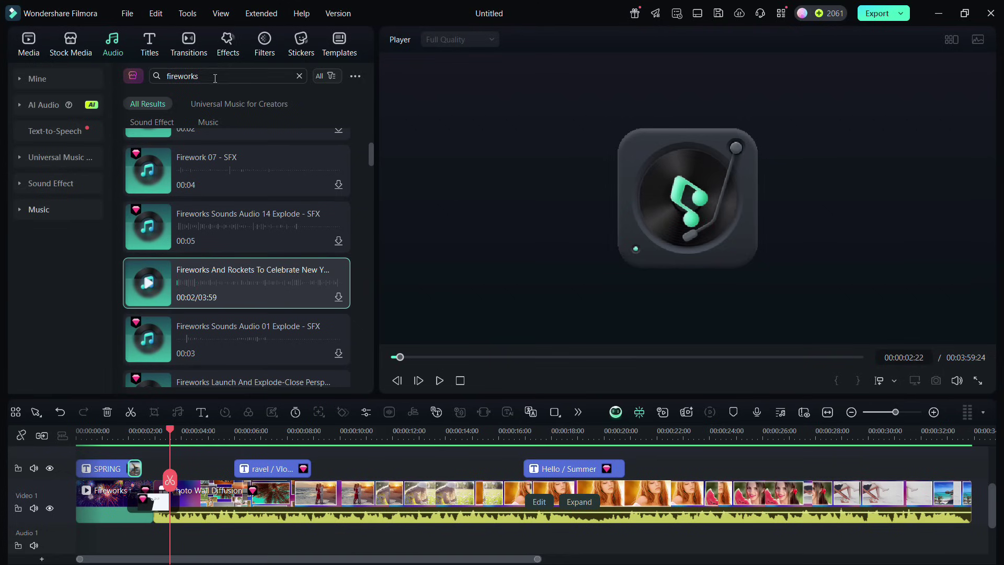
# Put 'Fireworks And Rockets To Celebrate New Year' on Audio 1, cut at 2:24, delete the remainder.
pyautogui.moveTo(160, 288); pyautogui.dragTo(92, 472)
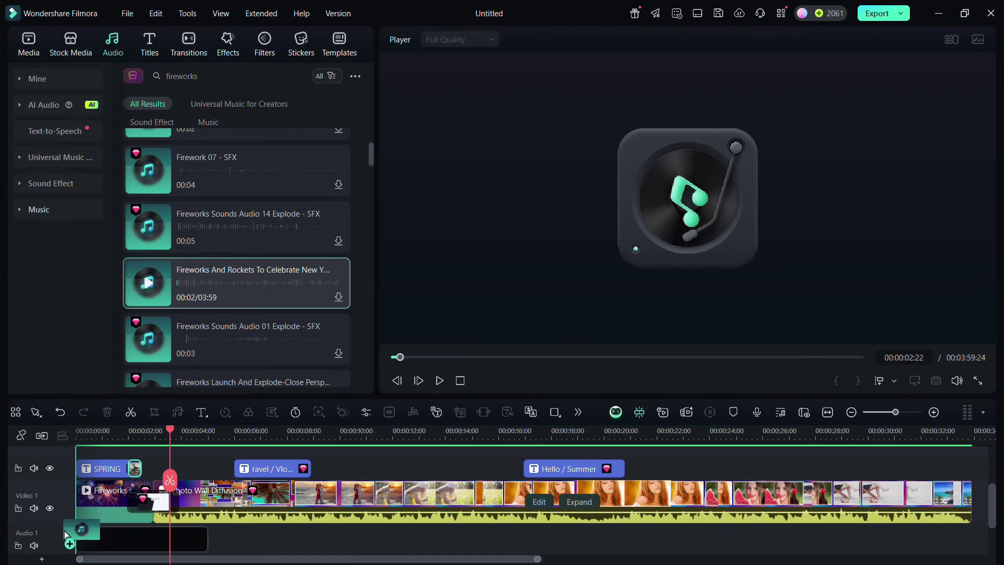
pyautogui.moveTo(65, 533); pyautogui.dragTo(64, 530)
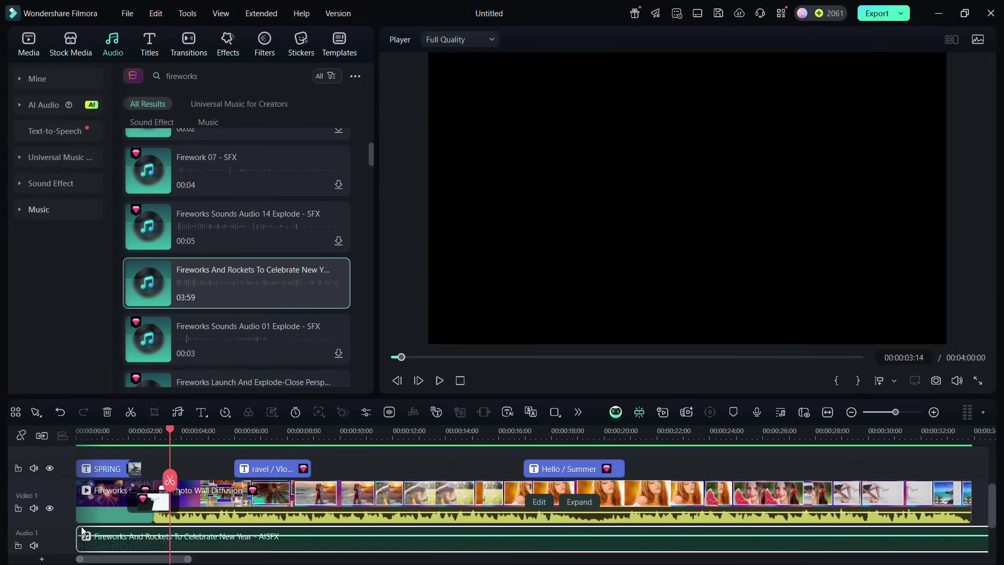
pyautogui.moveTo(173, 433); pyautogui.dragTo(154, 480)
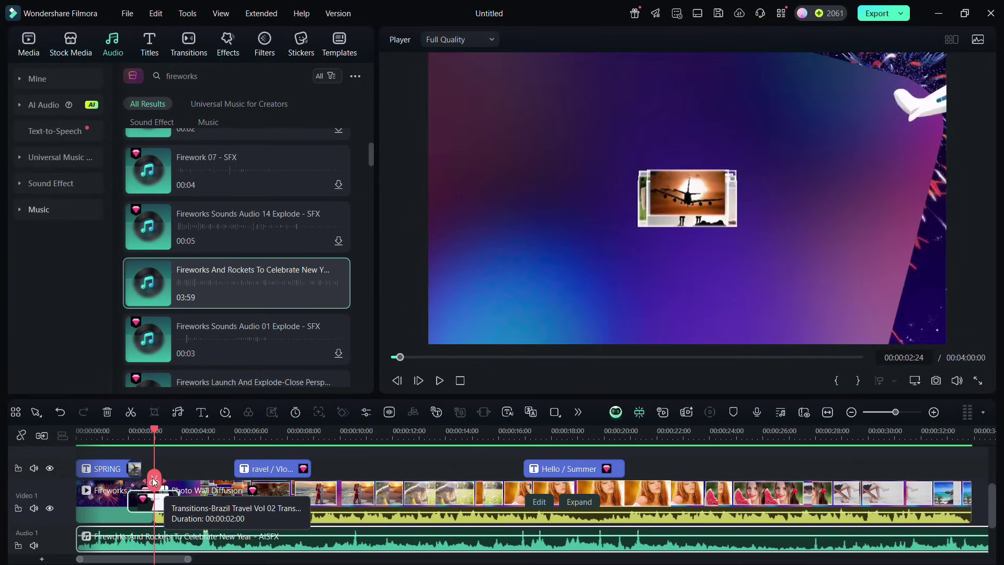
pyautogui.click(154, 481)
pyautogui.press('Delete')
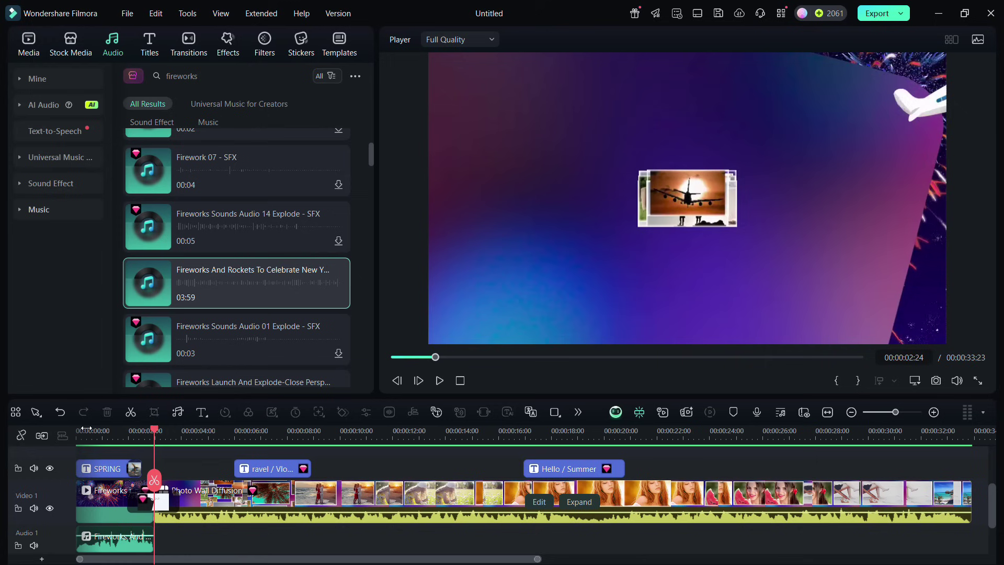
pyautogui.click(86, 430)
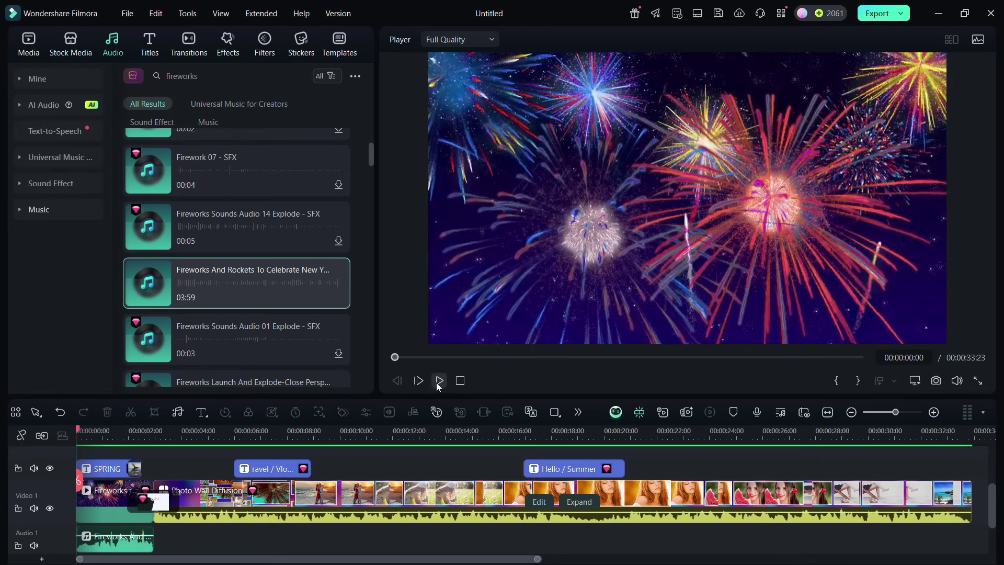
pyautogui.click(439, 381)
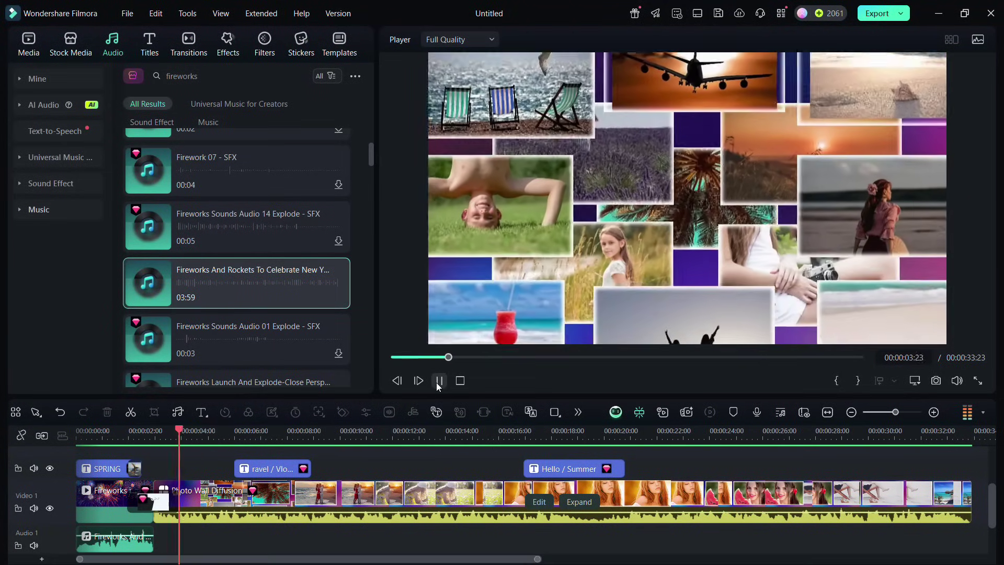
pyautogui.click(439, 380)
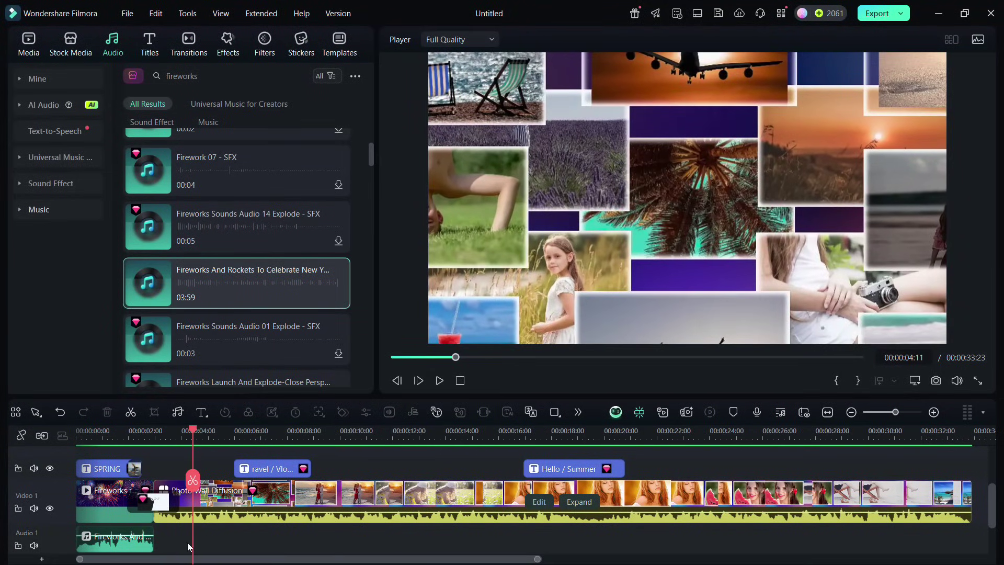